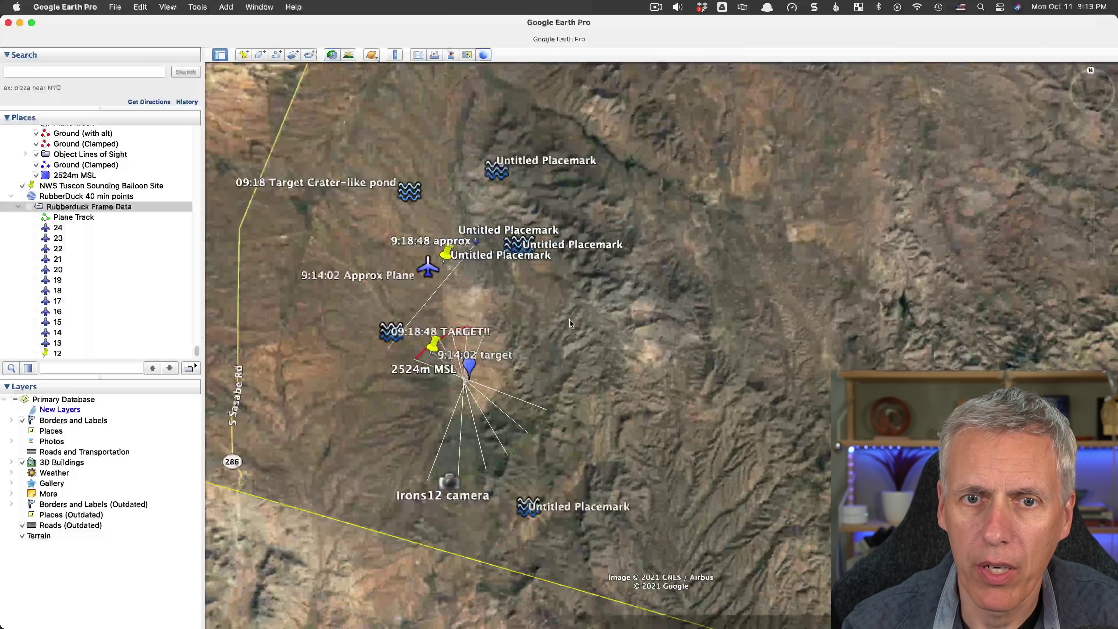
# - Show the Rubberduck Frame Data plane positions on the map and view them around the 9:14:02 target
pyautogui.moveTo(569, 319); pyautogui.dragTo(712, 309)
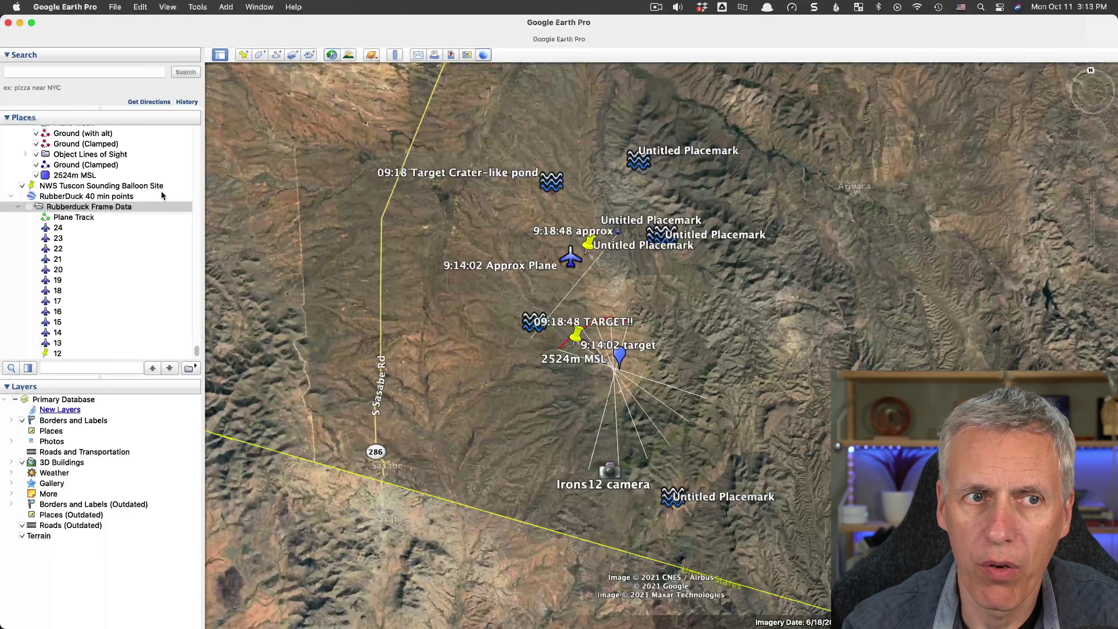
pyautogui.click(29, 207)
pyautogui.moveTo(725, 323); pyautogui.dragTo(690, 284)
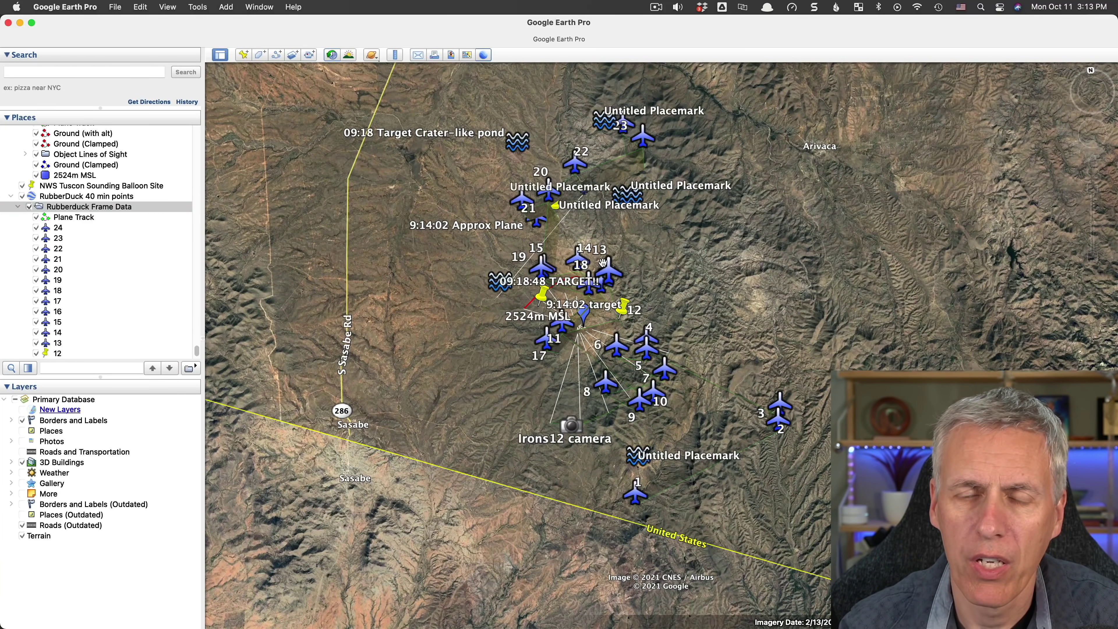
pyautogui.moveTo(670, 439); pyautogui.dragTo(648, 443)
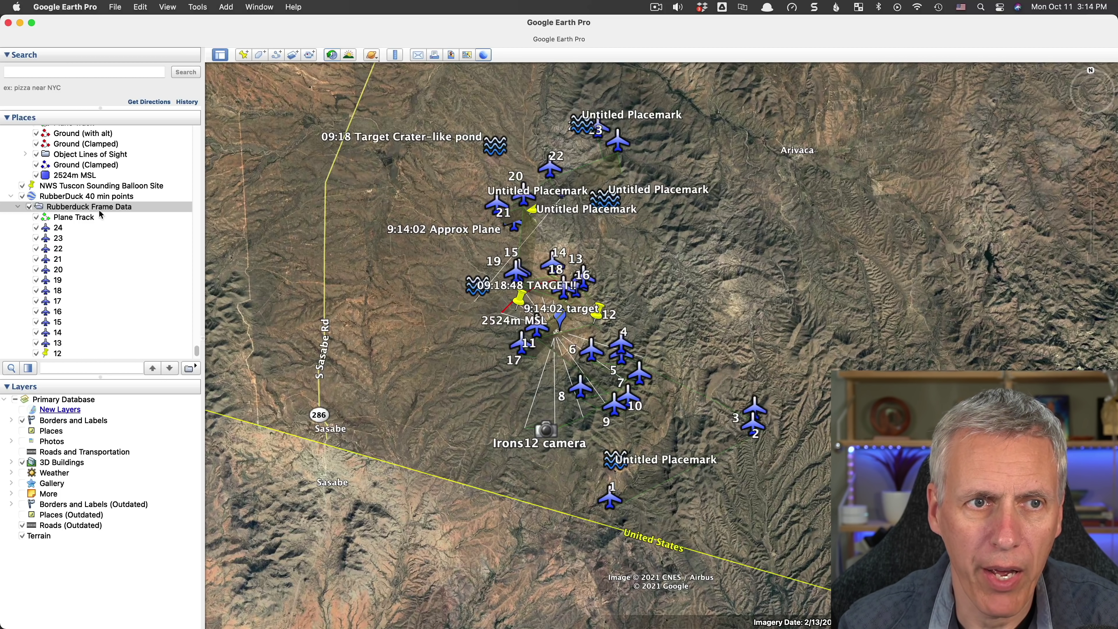
# - Hide the Rubberduck Frame Data and examine the lines of sight around the 2524m MSL placemark in a tilted 3D view
pyautogui.click(30, 206)
pyautogui.moveTo(638, 307); pyautogui.dragTo(612, 468)
pyautogui.moveTo(661, 375); pyautogui.dragTo(572, 375)
pyautogui.scroll(3, 720, 278)
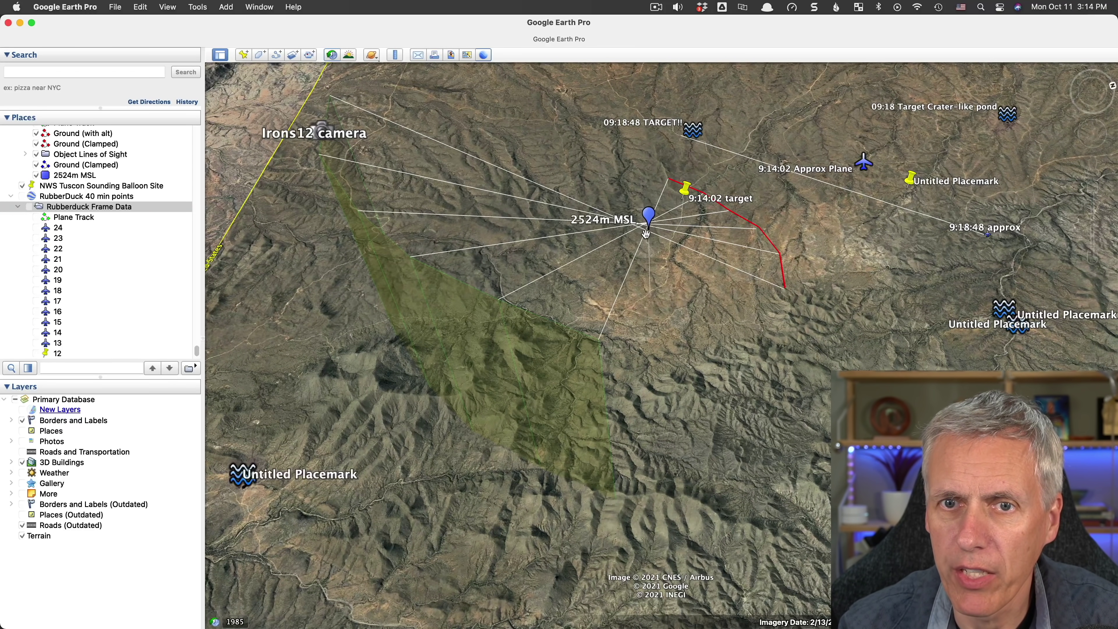
pyautogui.moveTo(657, 243); pyautogui.dragTo(661, 344)
pyautogui.moveTo(665, 229); pyautogui.dragTo(632, 203)
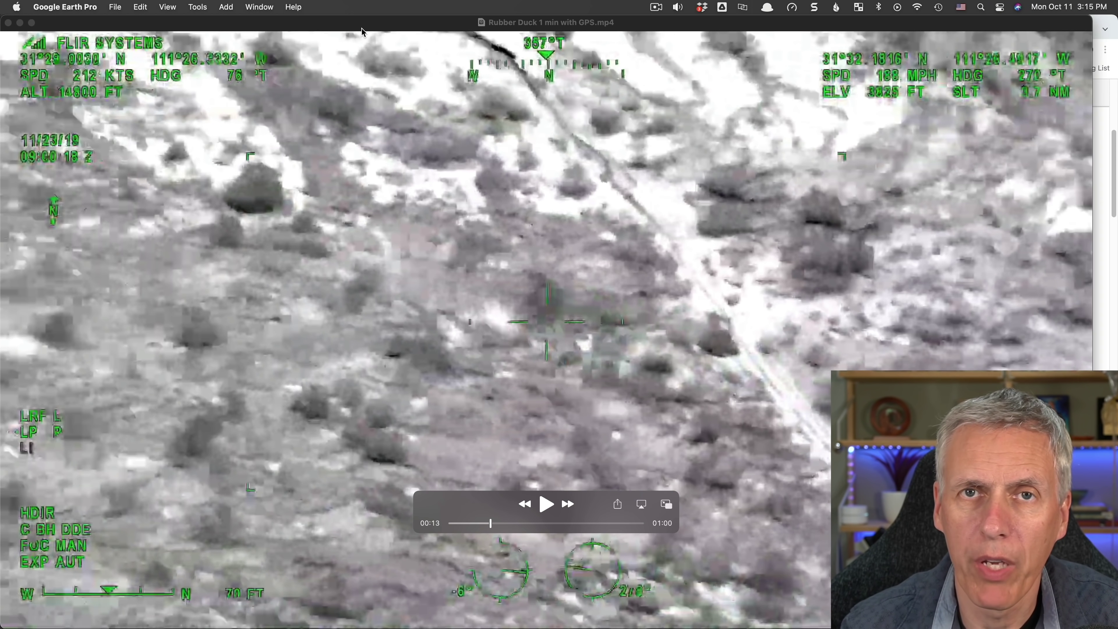
# - Move the Rubber Duck video aside, switch to Chrome and examine Tucson's weather history for November 23, 2019, including the wind speed chart
pyautogui.moveTo(363, 27); pyautogui.dragTo(0, 27)
pyautogui.click(121, 134)
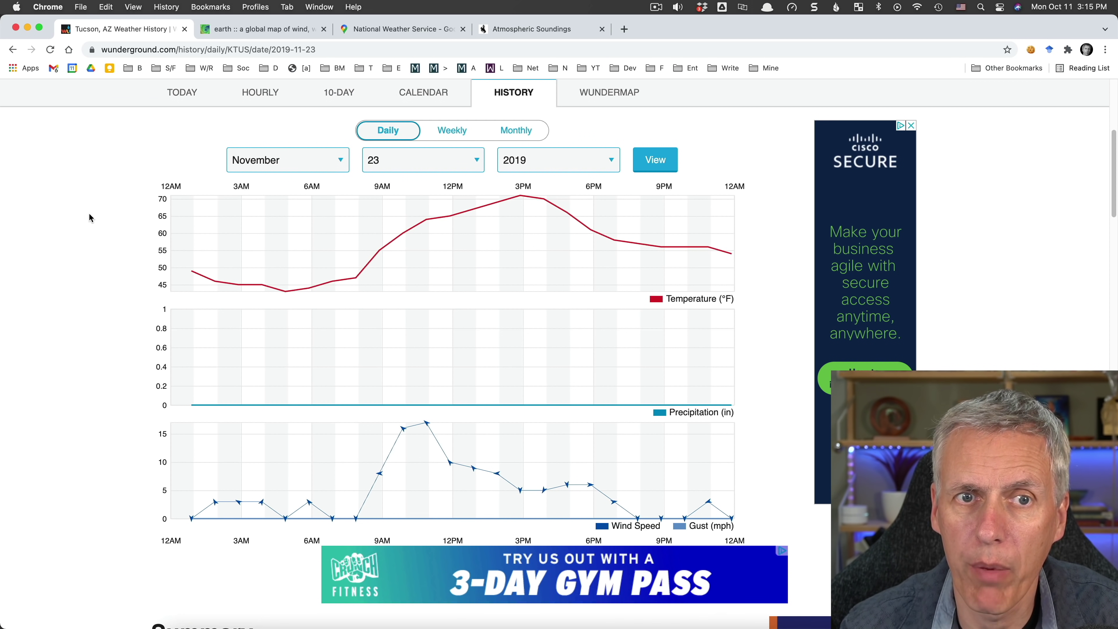
pyautogui.scroll(3, 94, 205)
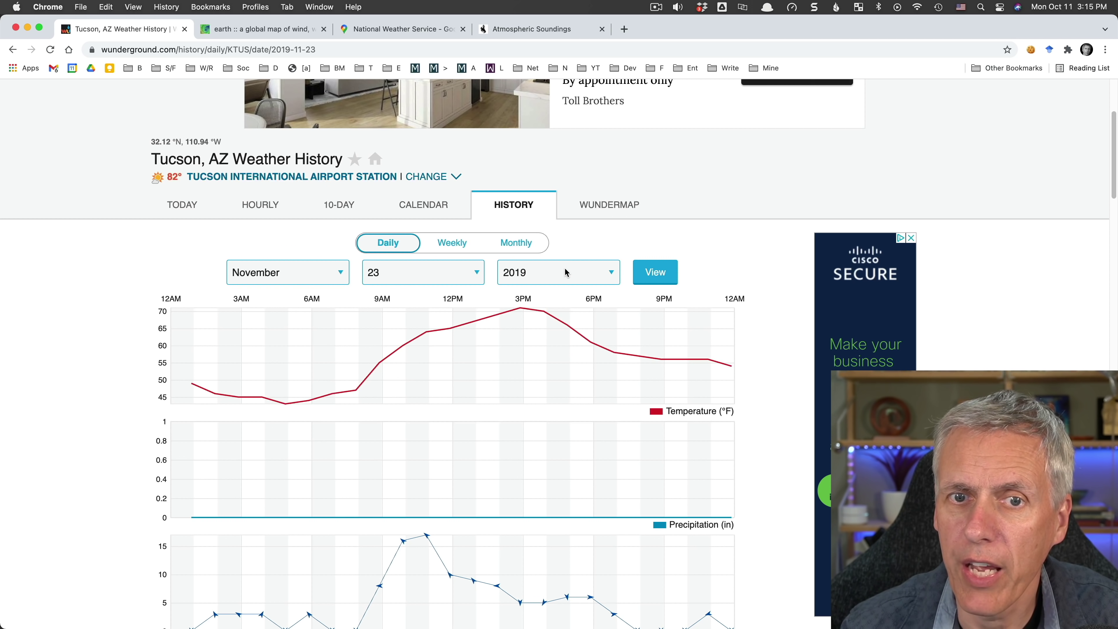
pyautogui.scroll(-1, 241, 360)
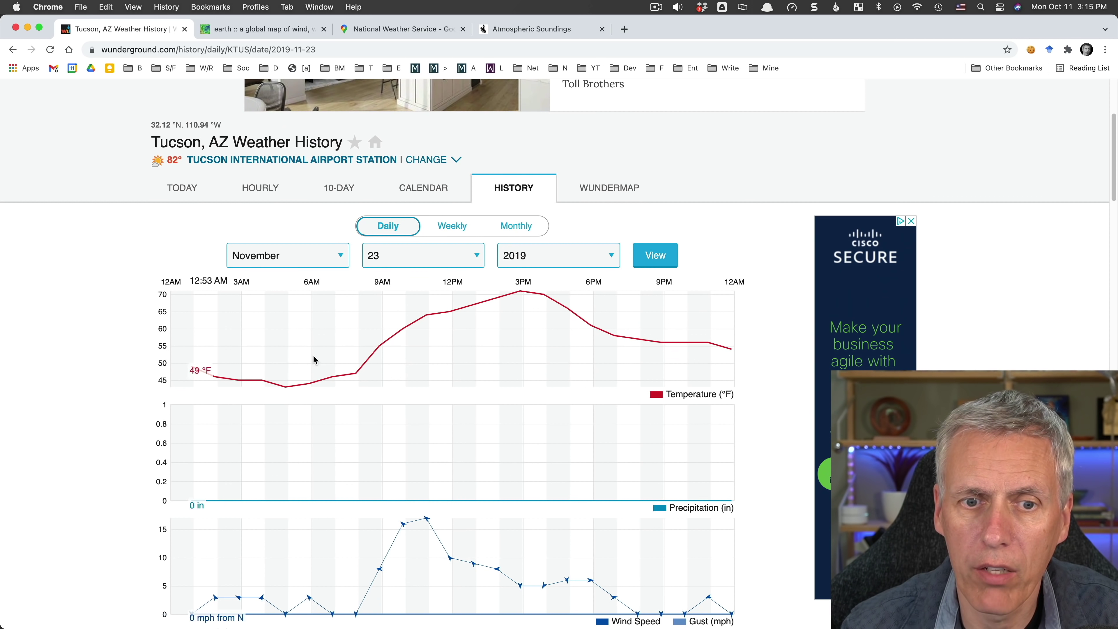
pyautogui.scroll(-10, 272, 373)
pyautogui.scroll(3, 357, 354)
pyautogui.scroll(1, 359, 355)
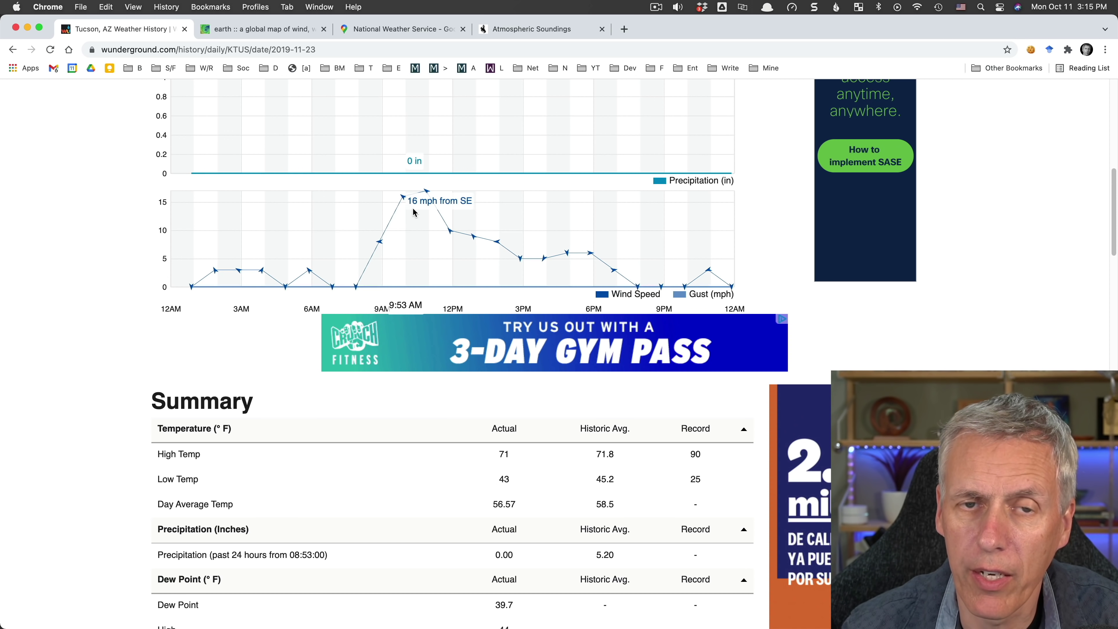
# - Bring the Rubber Duck video back into view, move it aside again and review the Tucson daily weather charts
pyautogui.moveTo(0, 132); pyautogui.dragTo(600, 5)
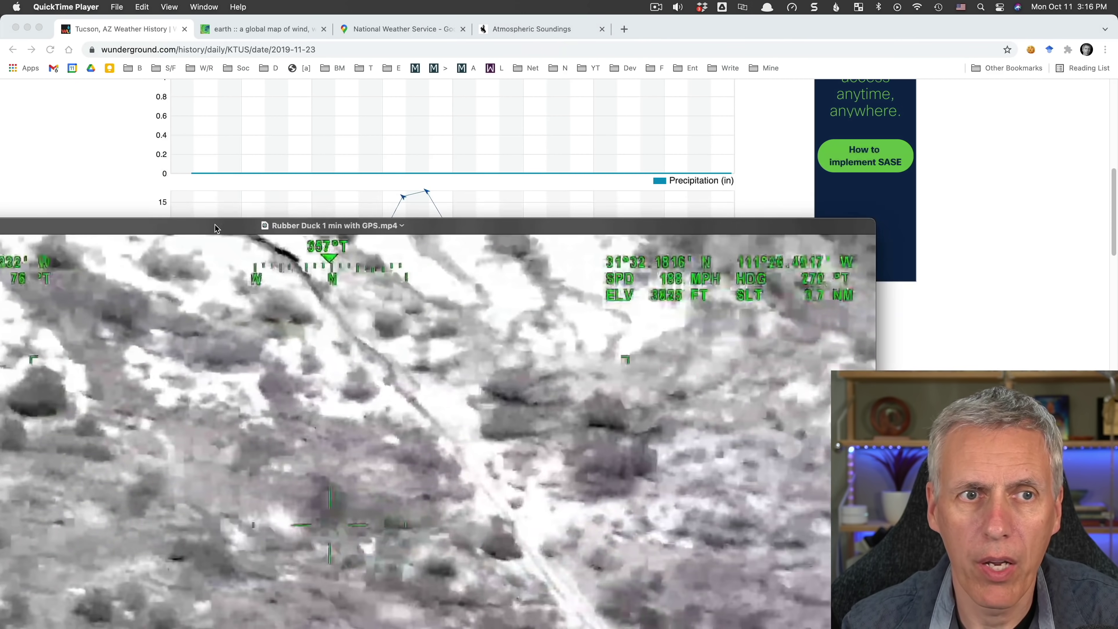
pyautogui.moveTo(215, 228); pyautogui.dragTo(0, 220)
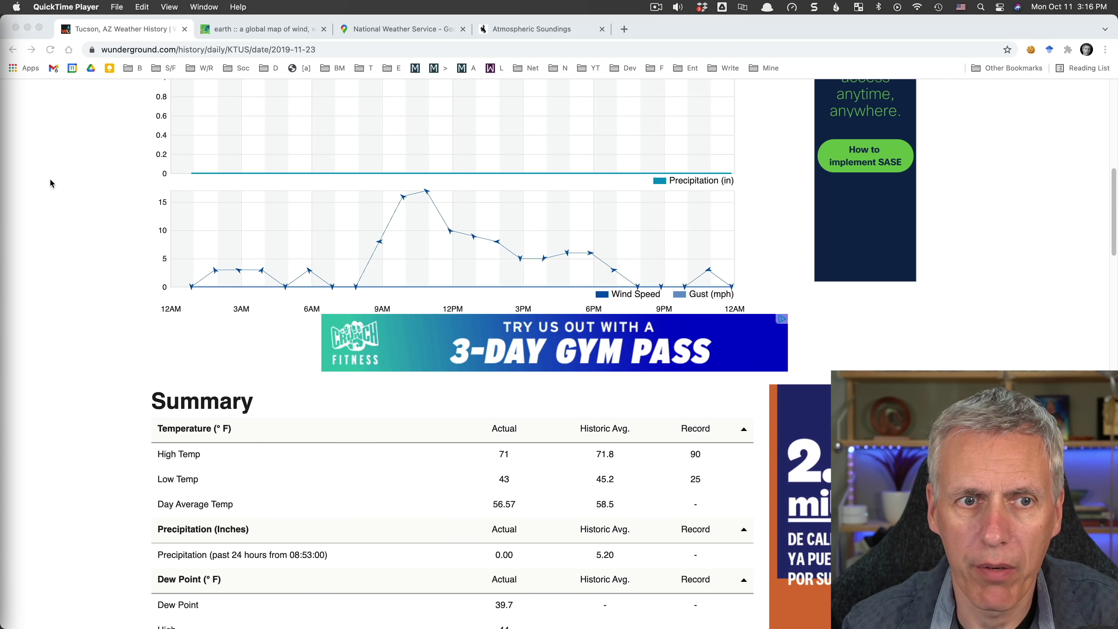
pyautogui.scroll(12, 117, 282)
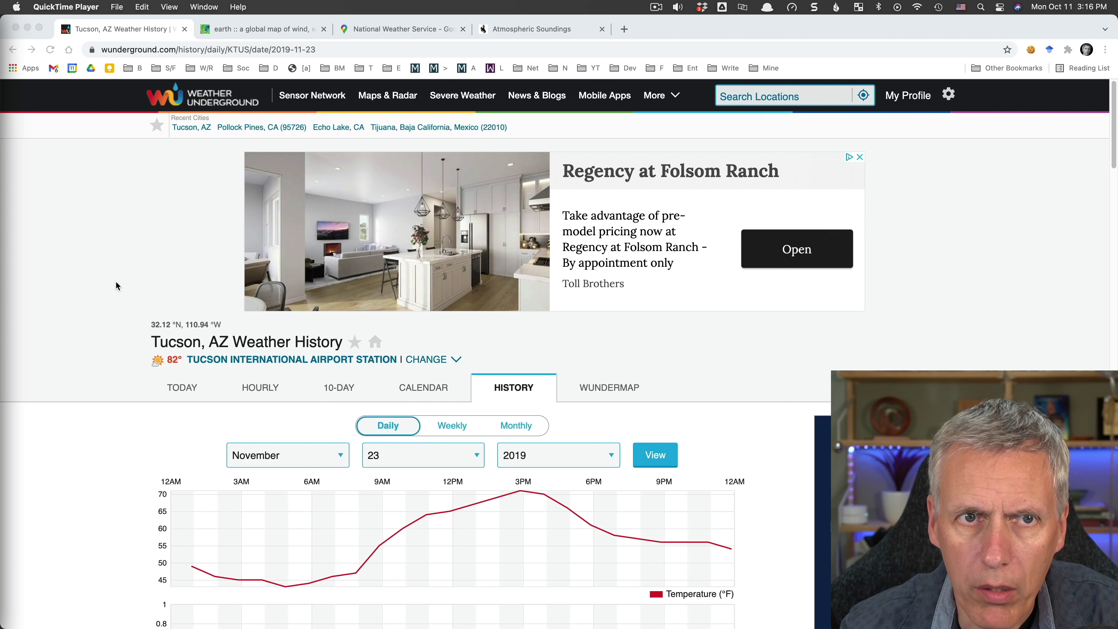
pyautogui.scroll(-6, 116, 286)
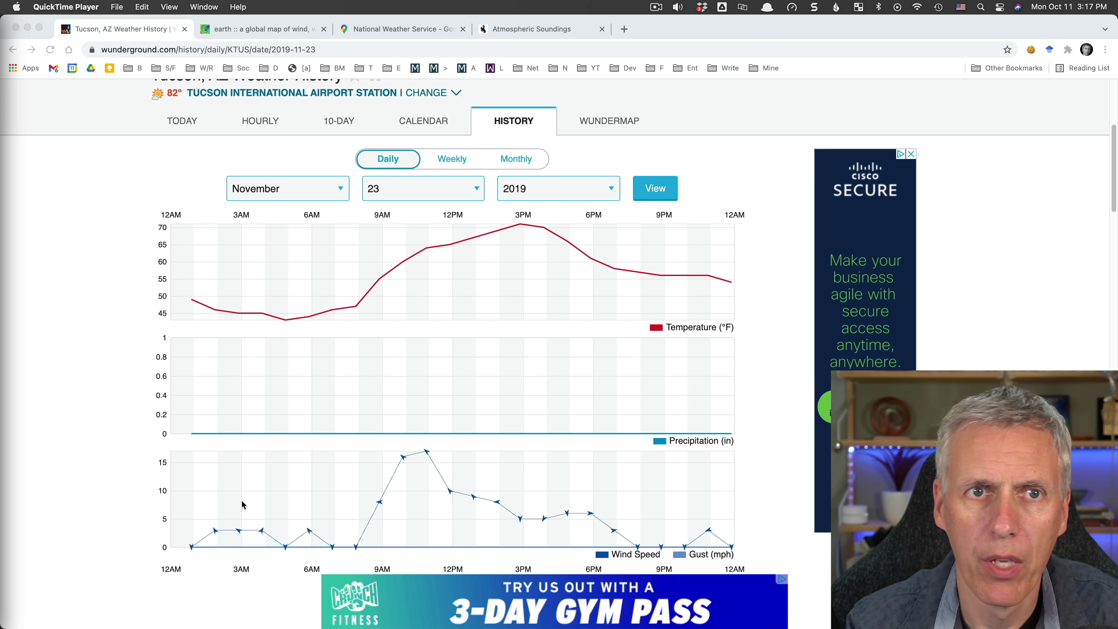
# - Switch to the earth.nullschool.net wind map and centre a close view on Arizona and northwestern Mexico
pyautogui.click(264, 29)
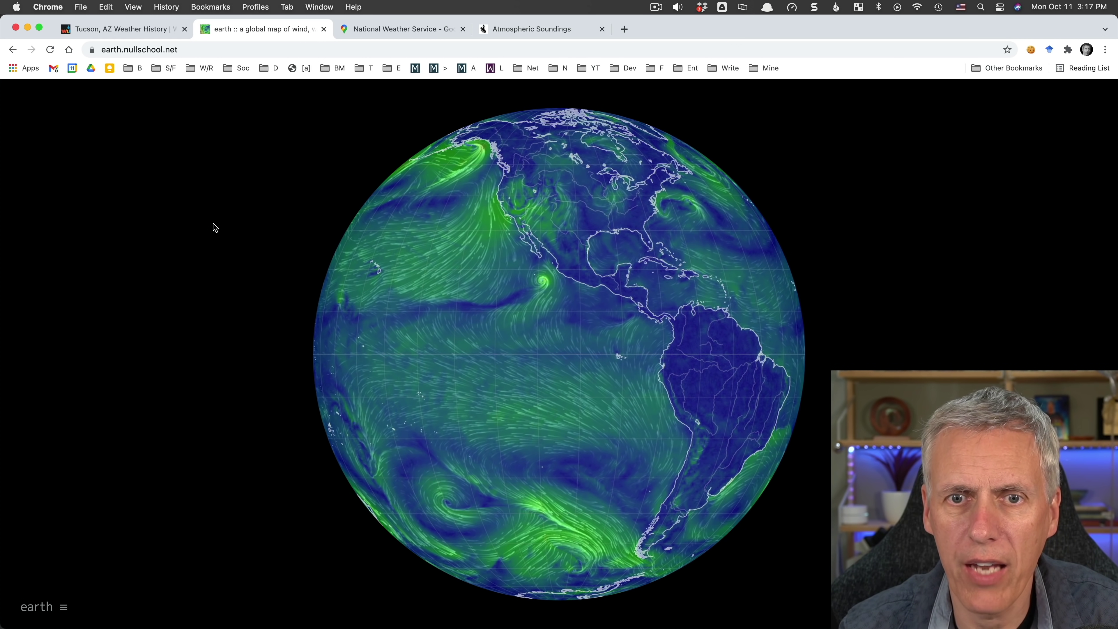
pyautogui.moveTo(544, 252); pyautogui.dragTo(537, 338)
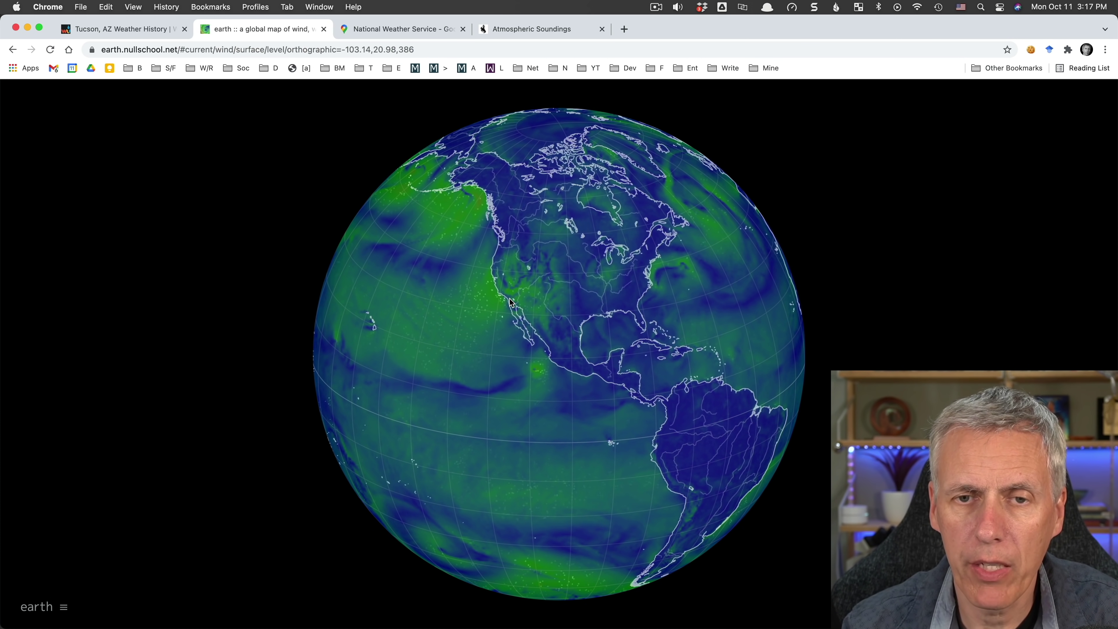
pyautogui.scroll(10, 510, 300)
pyautogui.scroll(10, 505, 288)
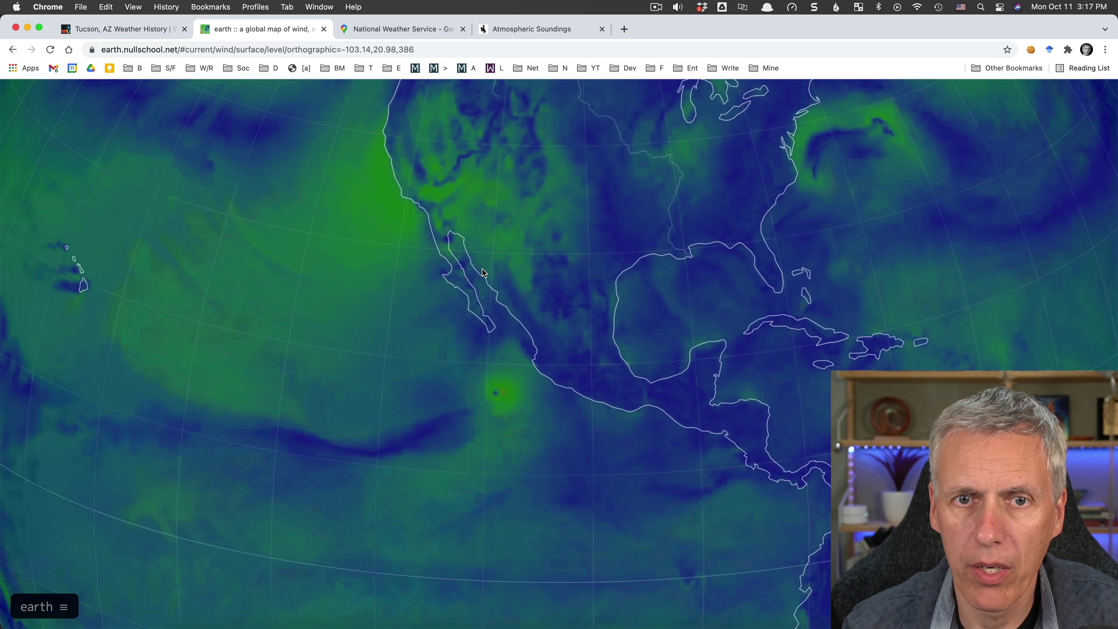
pyautogui.moveTo(481, 257); pyautogui.dragTo(659, 500)
pyautogui.moveTo(552, 379); pyautogui.dragTo(658, 405)
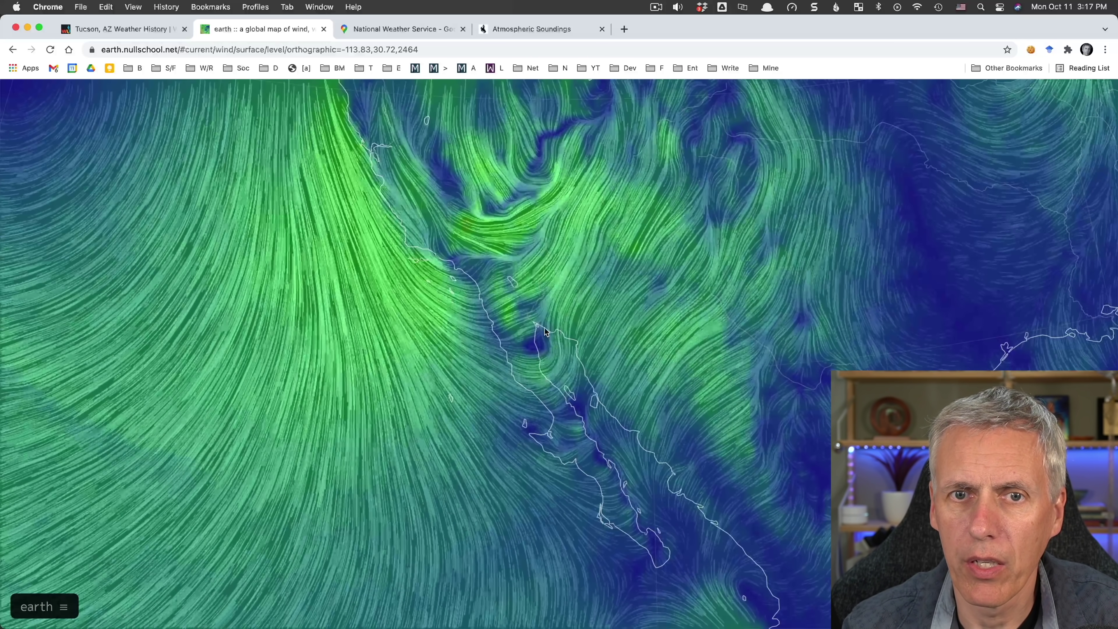
pyautogui.moveTo(671, 307); pyautogui.dragTo(590, 287)
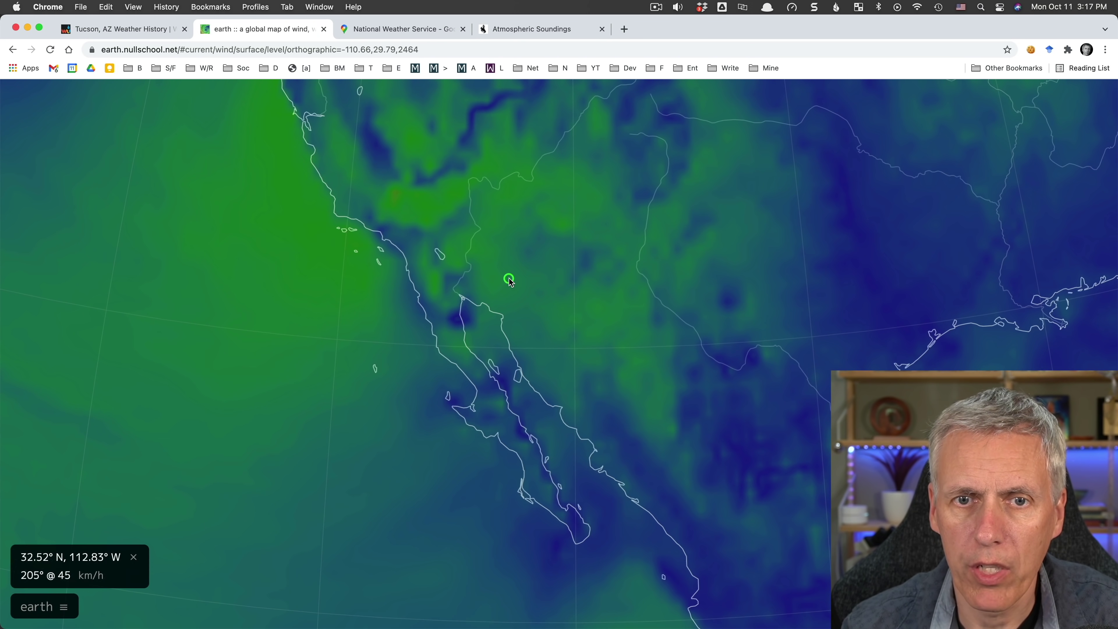
# - Mark a point in southwestern Arizona on the wind map to read its wind direction and speed
pyautogui.click(508, 278)
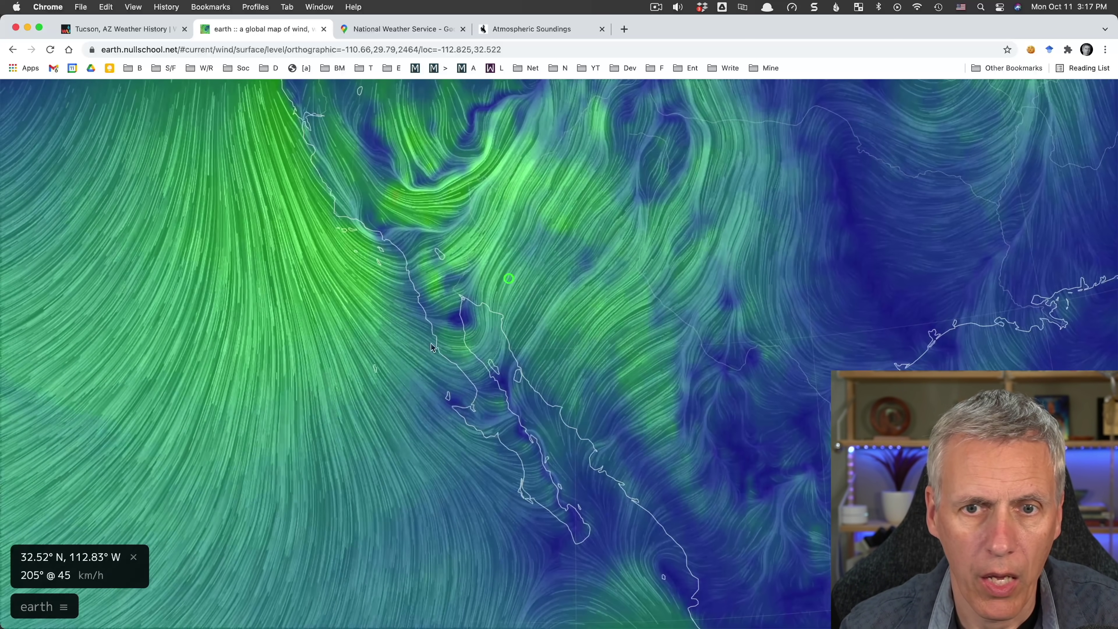
pyautogui.click(509, 279)
pyautogui.click(509, 281)
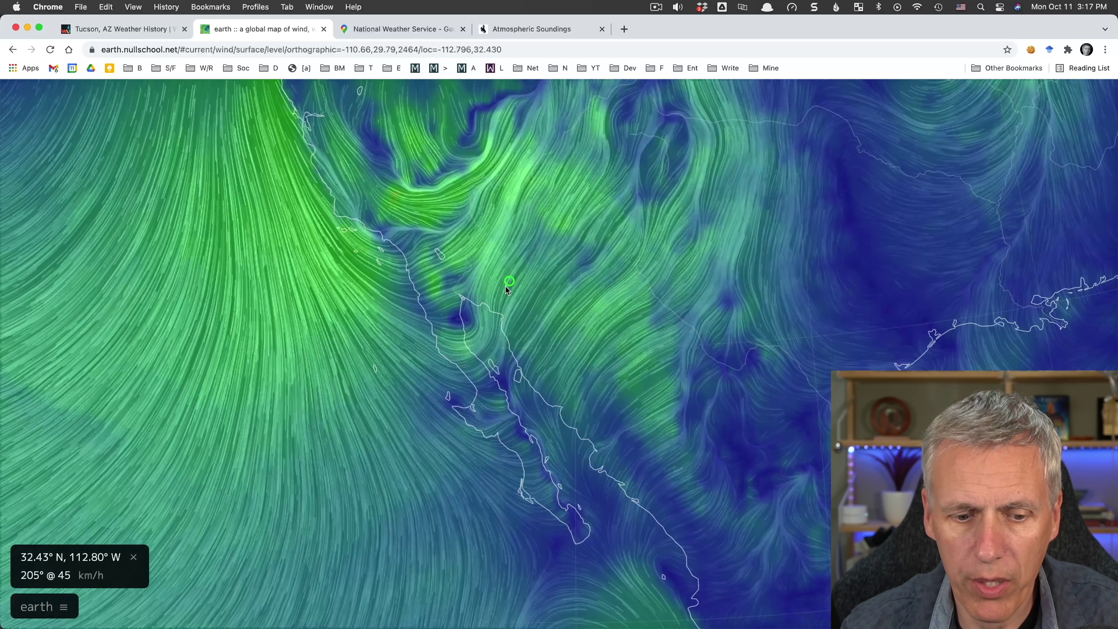
# - Change the loc coordinates in the map's web address to -111.45,31.56 and load that location
pyautogui.click(504, 50)
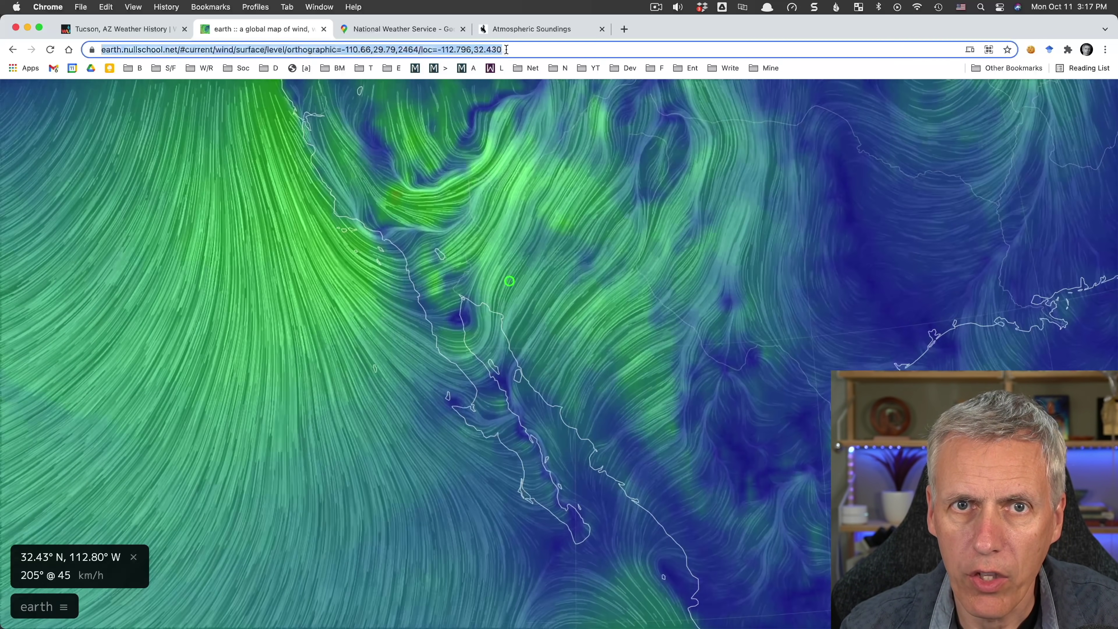
pyautogui.click(505, 50)
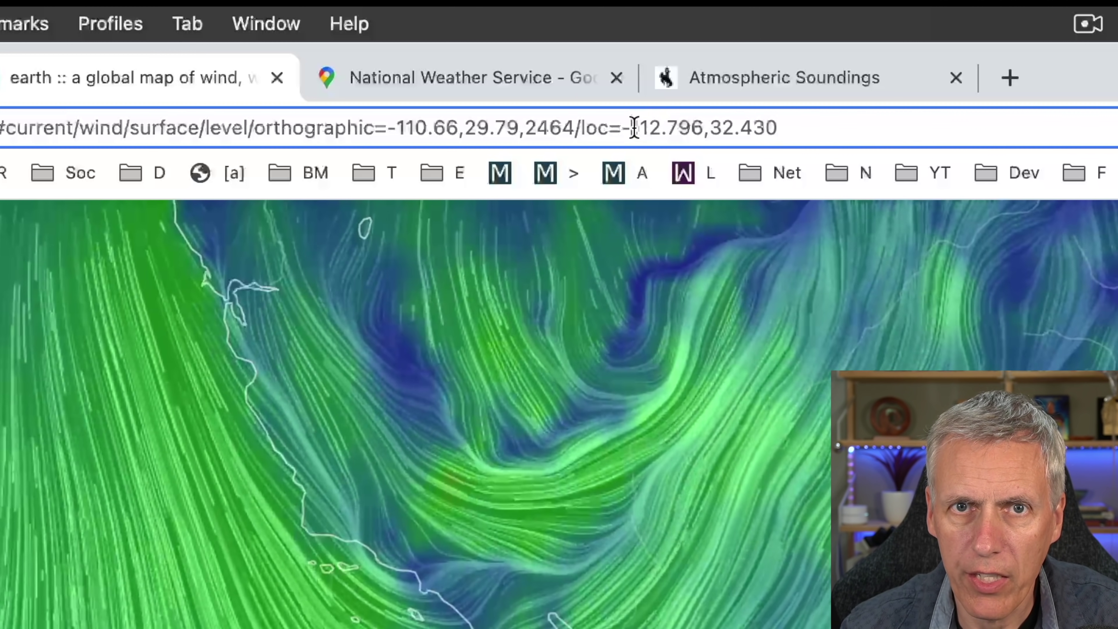
pyautogui.moveTo(634, 127); pyautogui.dragTo(952, 142)
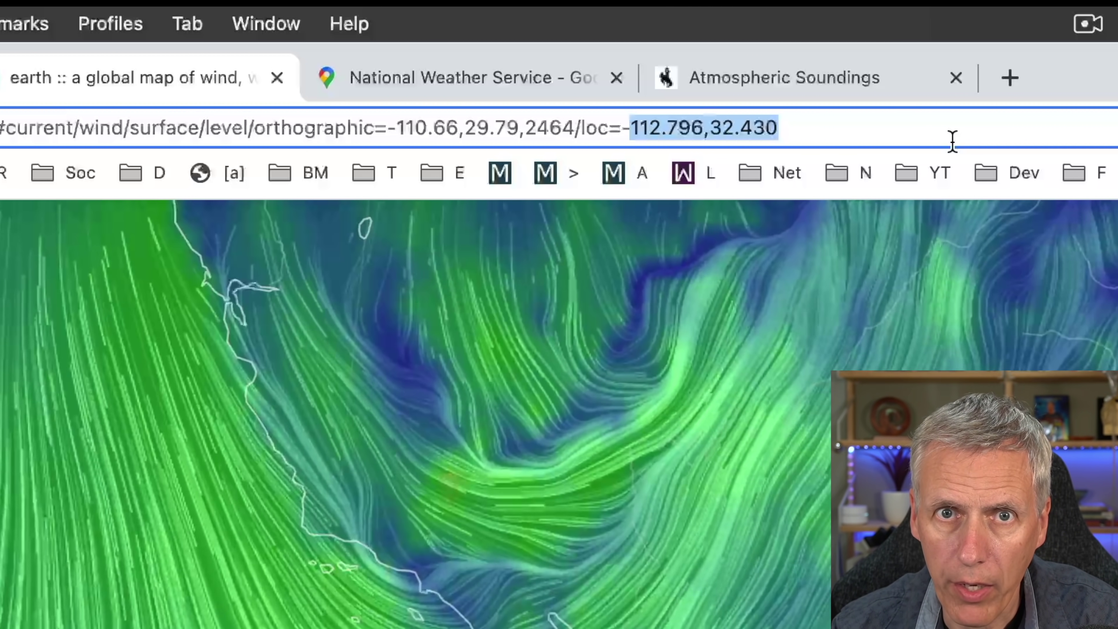
pyautogui.write('111')
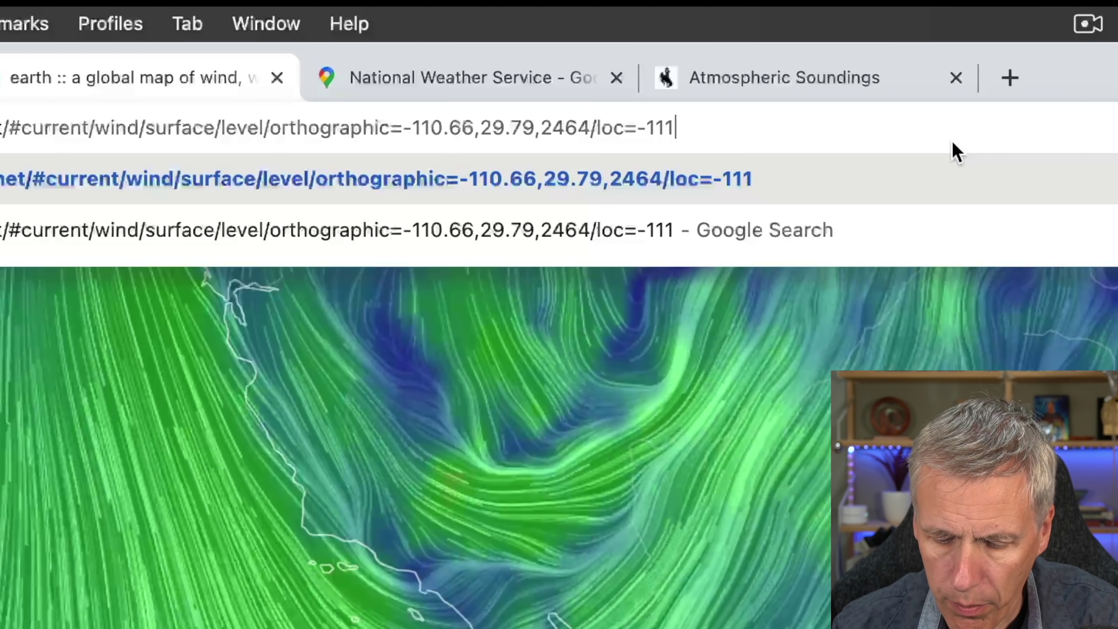
pyautogui.write('.45')
pyautogui.press('BackSpace')
pyautogui.write('6')
pyautogui.press('BackSpace')
pyautogui.write('5,')
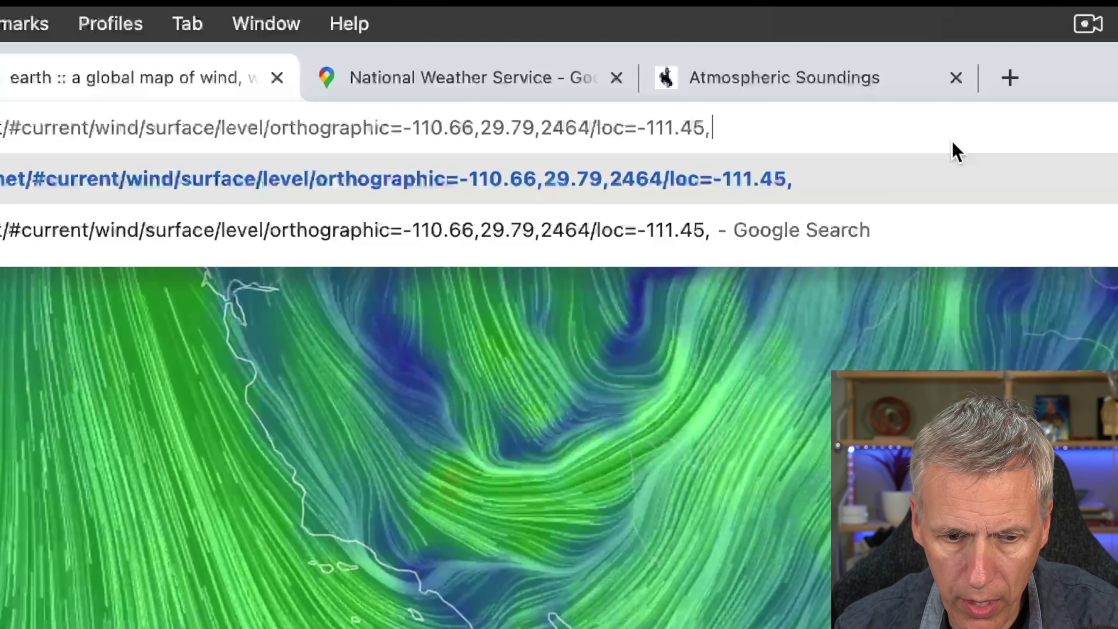
pyautogui.write('31.56')
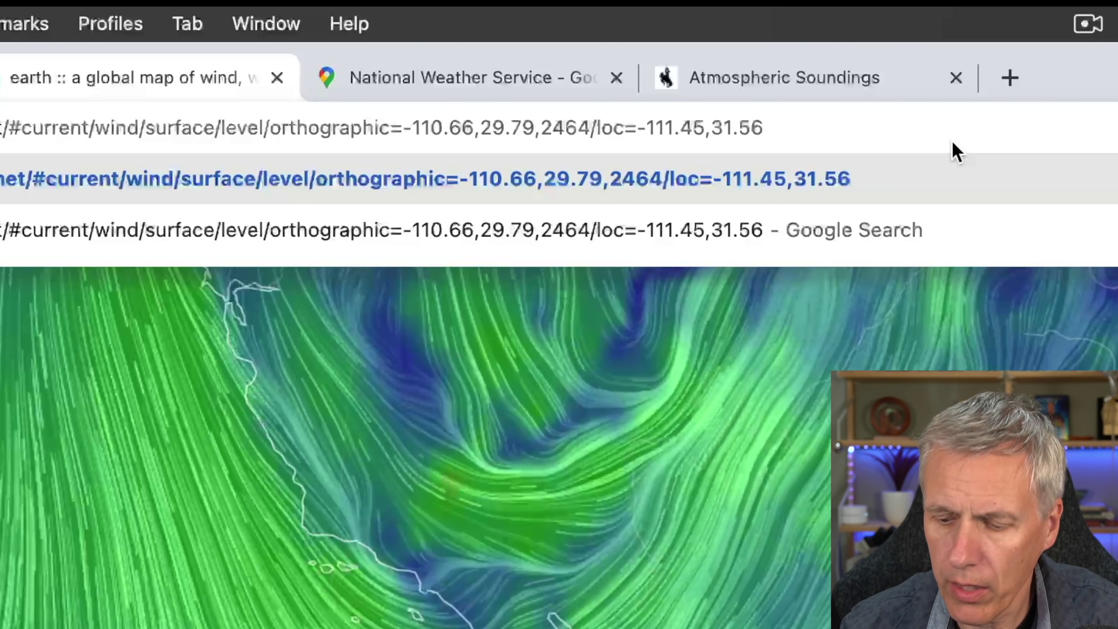
pyautogui.press('Return')
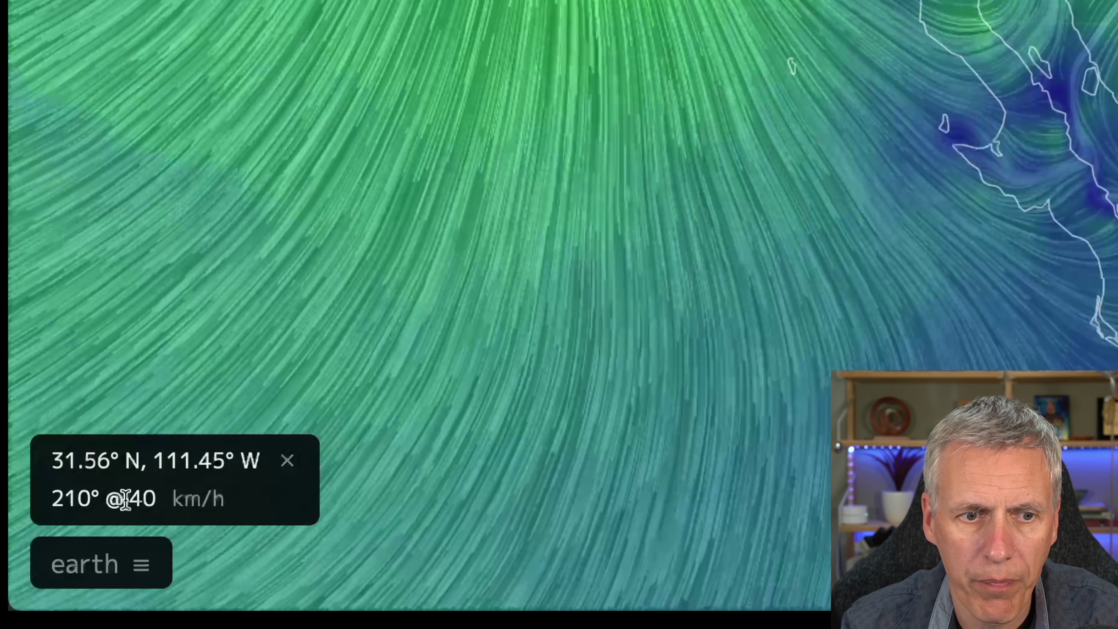
# - Switch the wind speed units of the marked location to mph
pyautogui.click(88, 576)
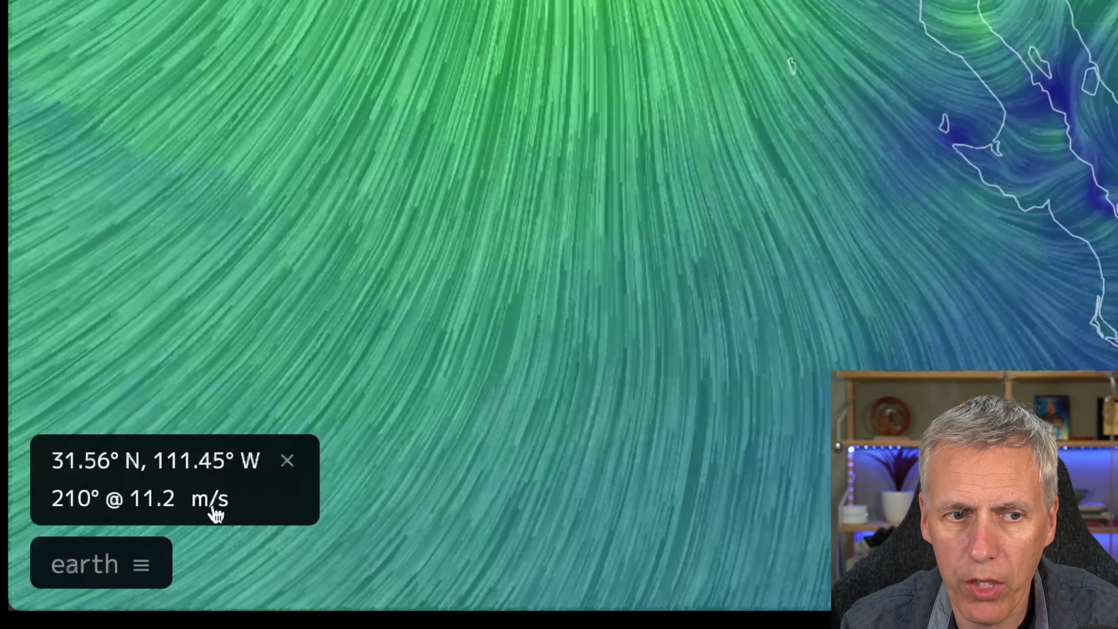
pyautogui.click(223, 511)
pyautogui.click(224, 511)
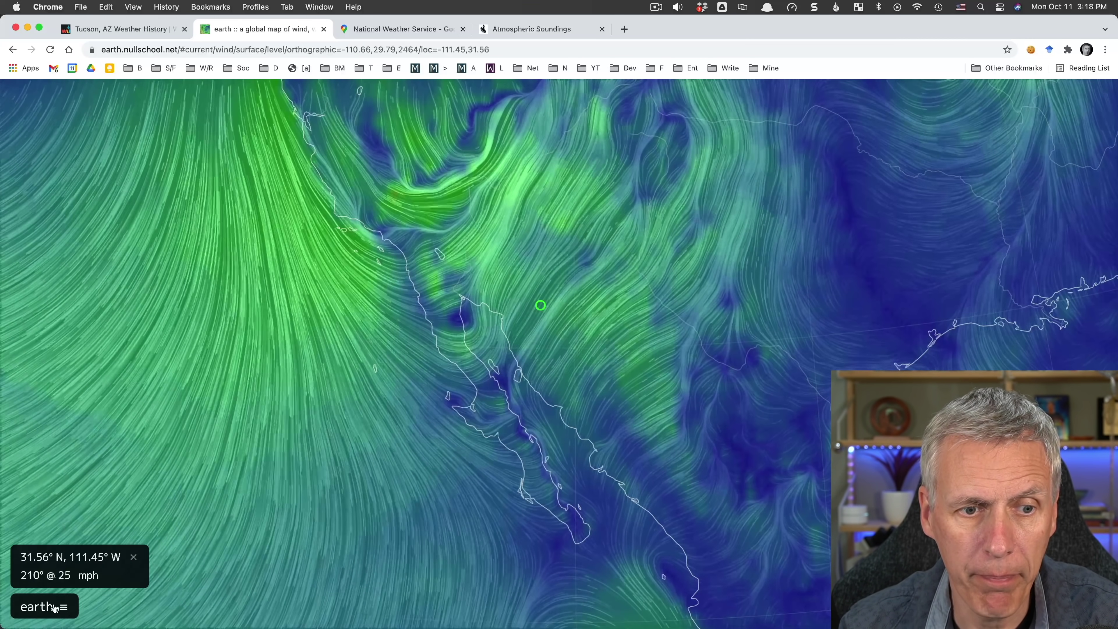
# - Compare the marked location's wind at 850 hPa and 700 hPa, and return the height to the surface level
pyautogui.click(44, 606)
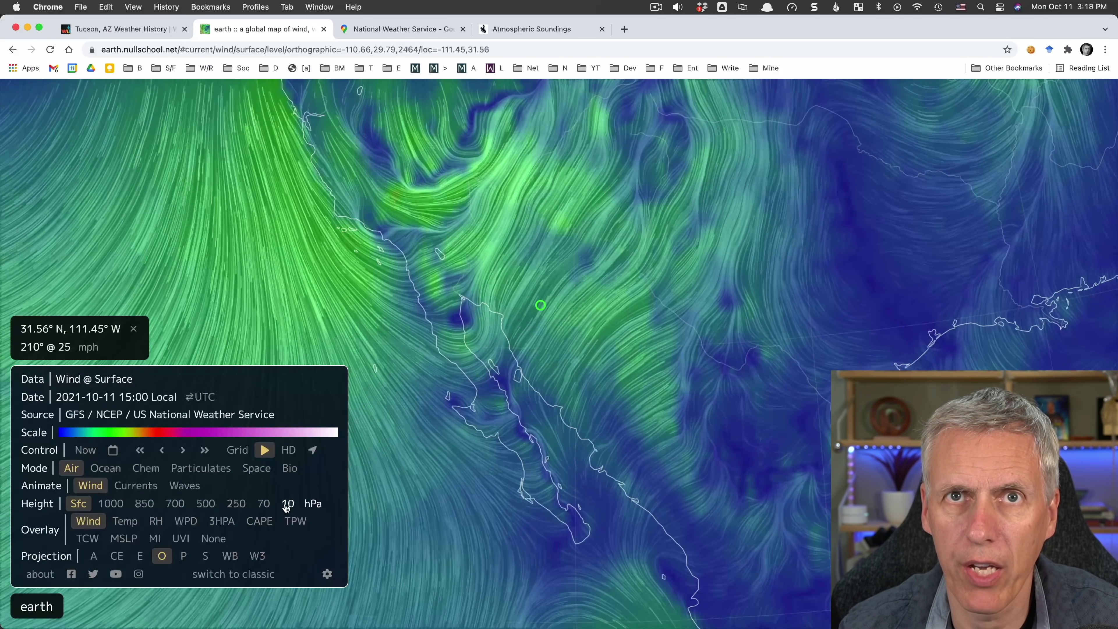
pyautogui.click(146, 506)
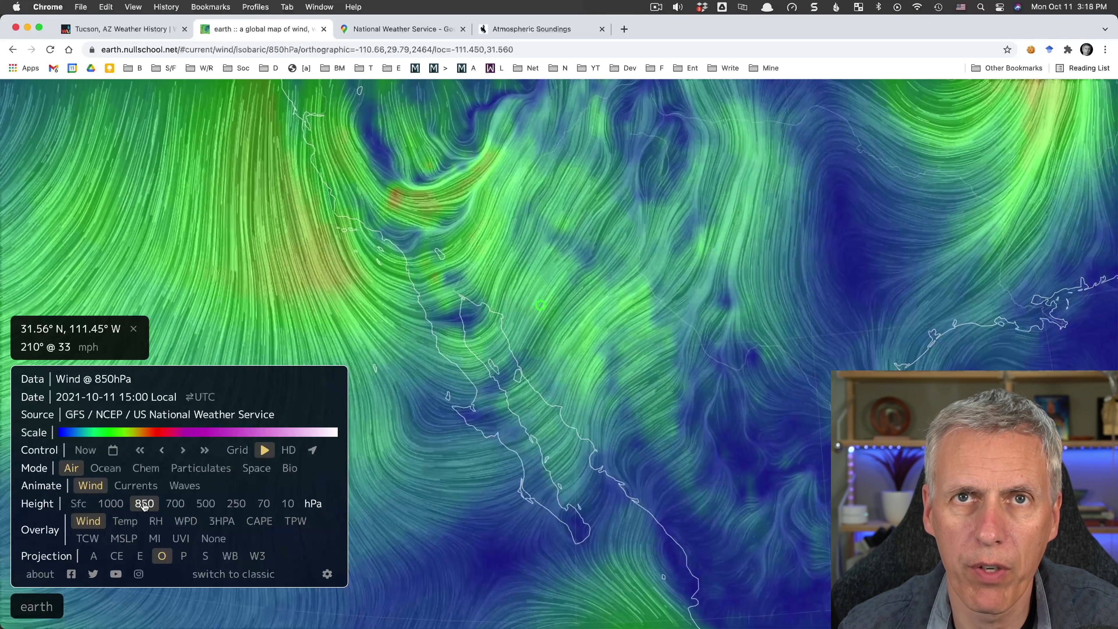
pyautogui.click(176, 503)
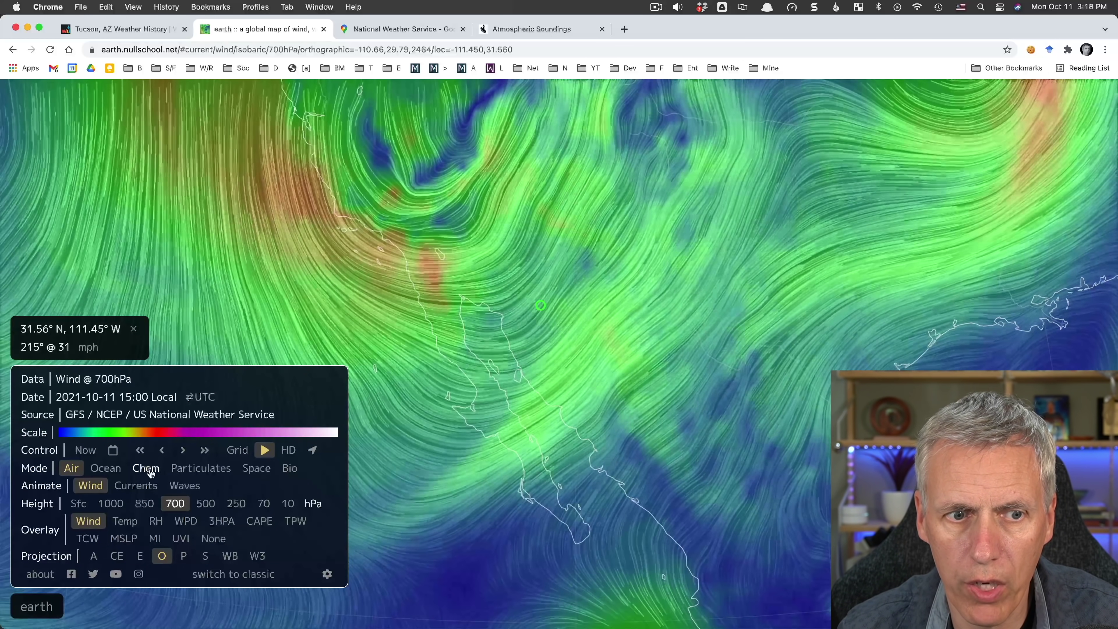
pyautogui.click(79, 503)
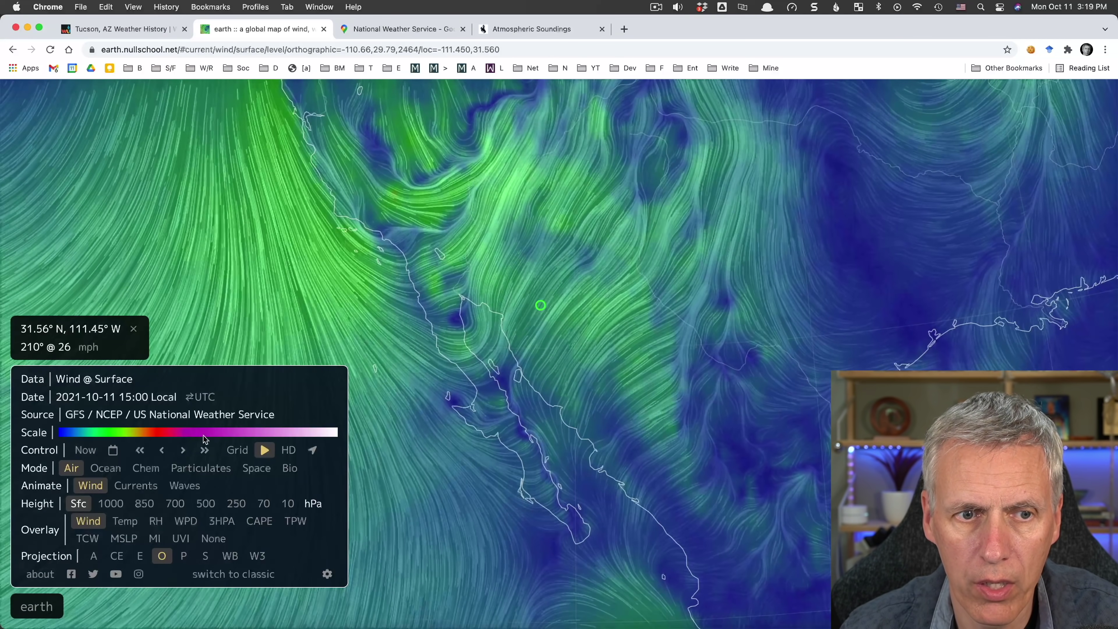
# - Set the wind map's date to November 23, 2019
pyautogui.click(113, 451)
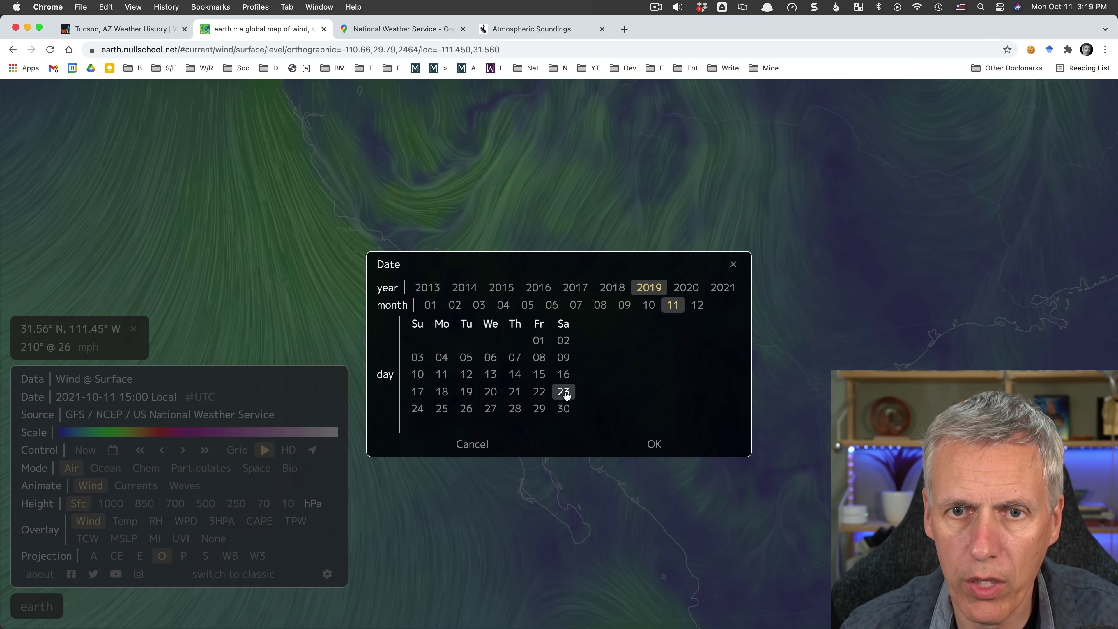
pyautogui.click(655, 445)
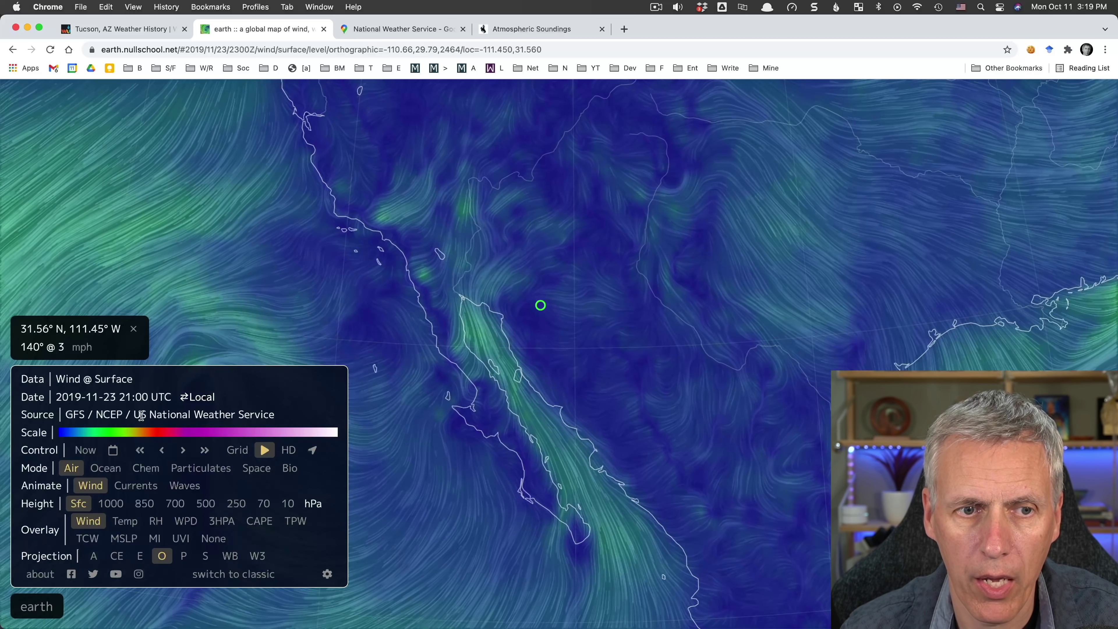
# - Step the wind map's time back to 09:00 UTC on November 23, 2019
pyautogui.click(163, 450)
pyautogui.click(164, 450)
pyautogui.click(164, 450)
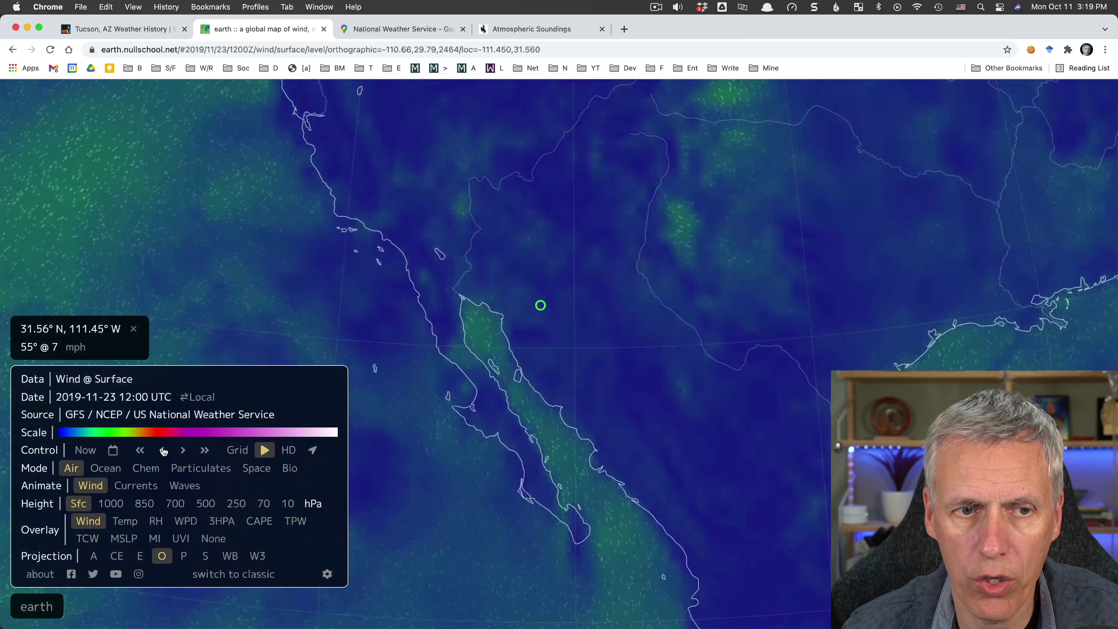
pyautogui.click(163, 449)
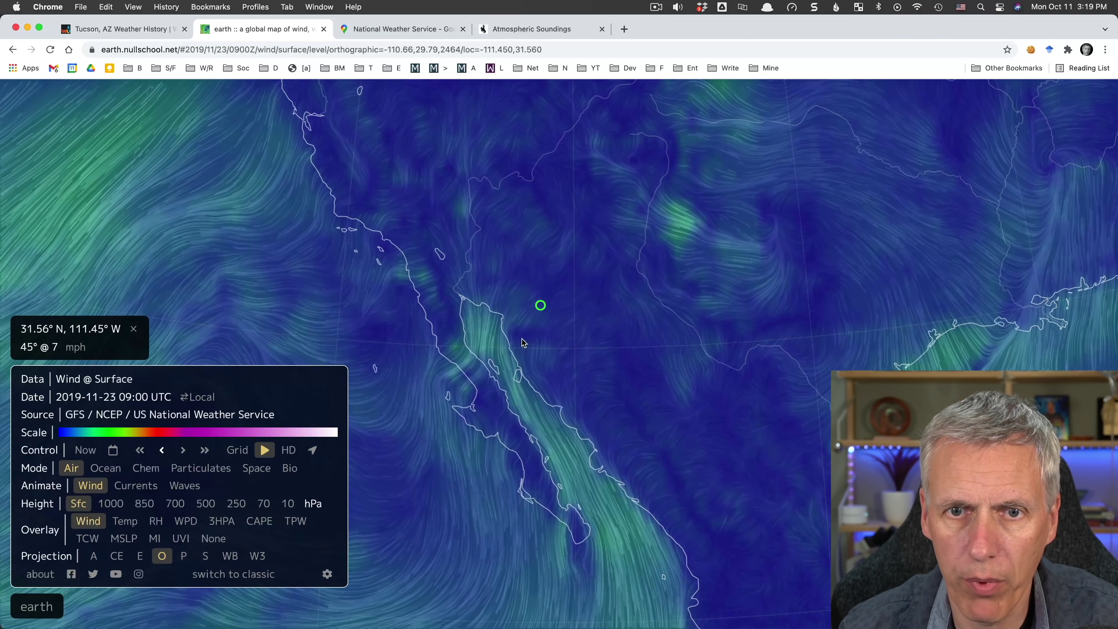
# - Compare the marked location's wind at 850, 700 and 500 hPa, and return the height to 850 hPa
pyautogui.scroll(5, 515, 348)
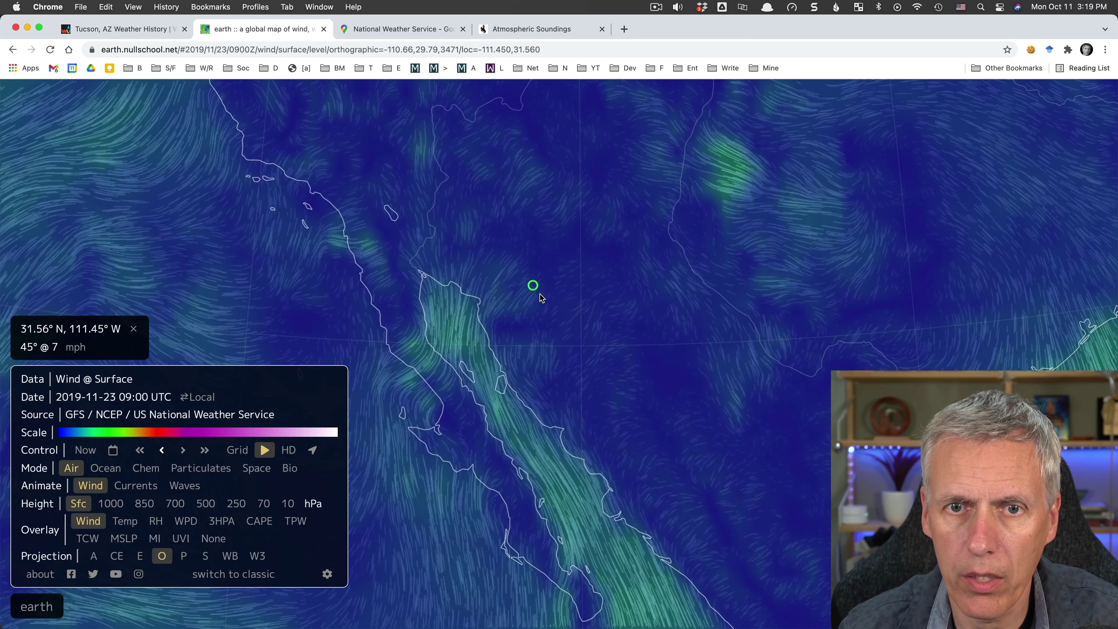
pyautogui.scroll(5, 541, 295)
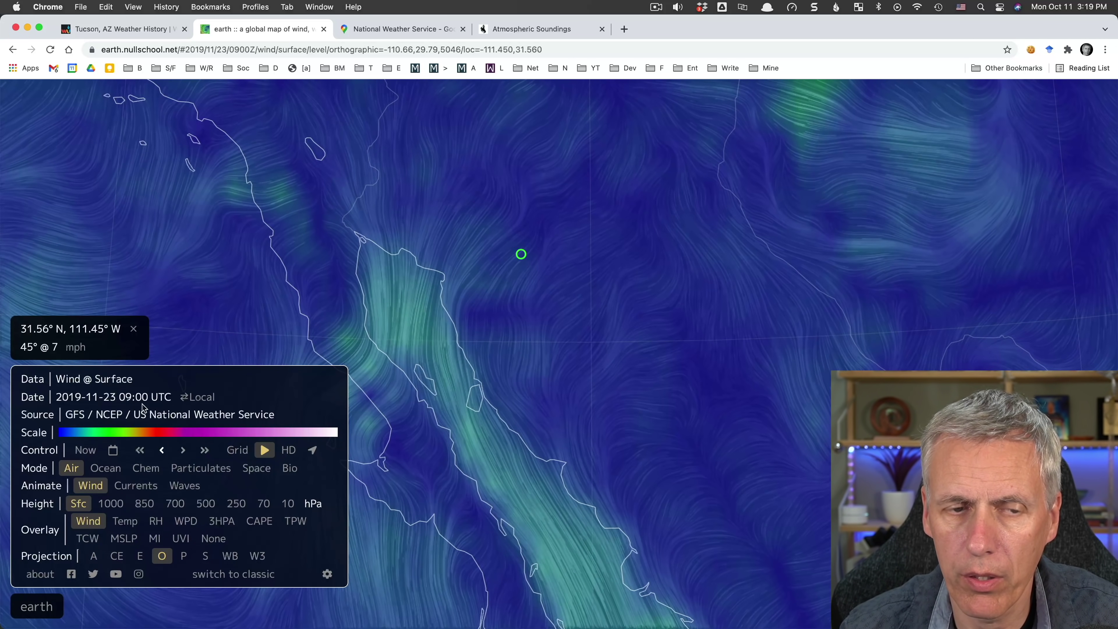
pyautogui.click(145, 503)
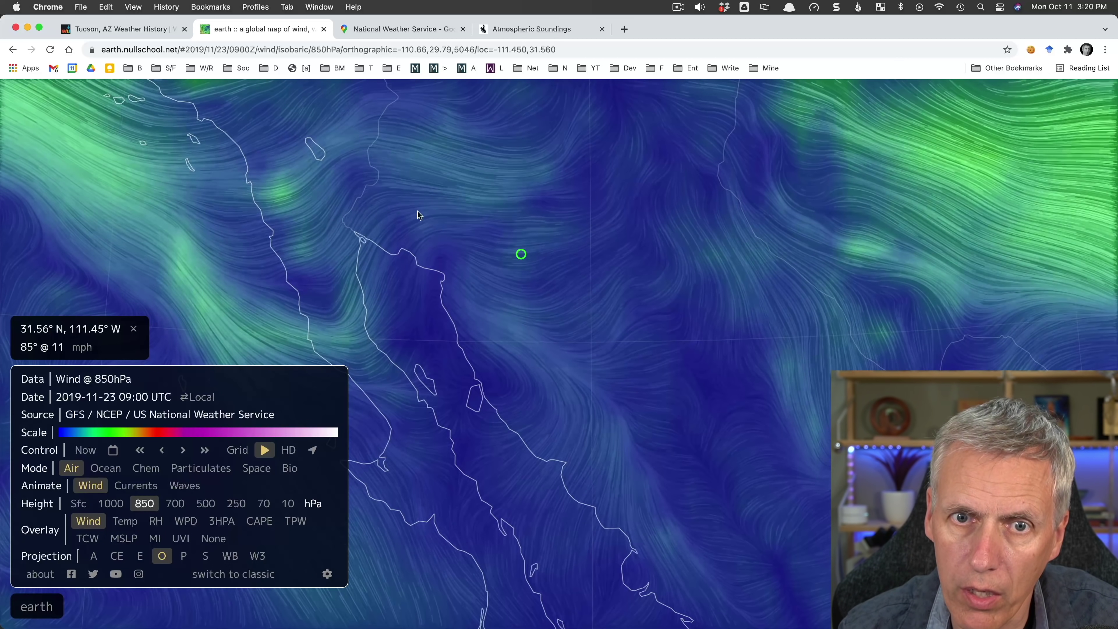
pyautogui.click(175, 504)
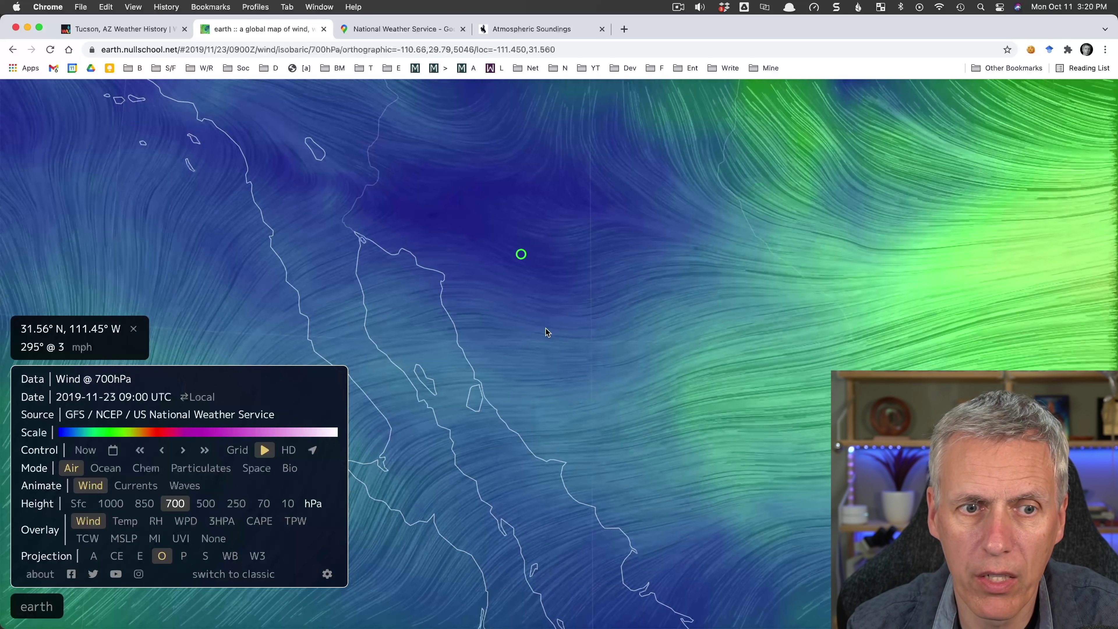
pyautogui.click(144, 504)
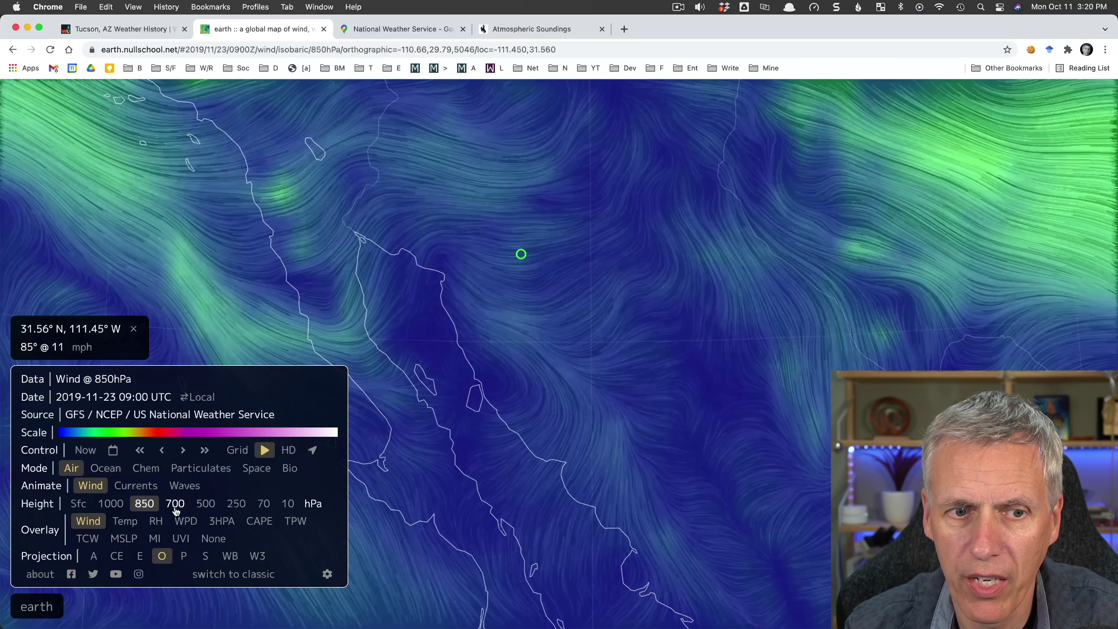
pyautogui.click(173, 505)
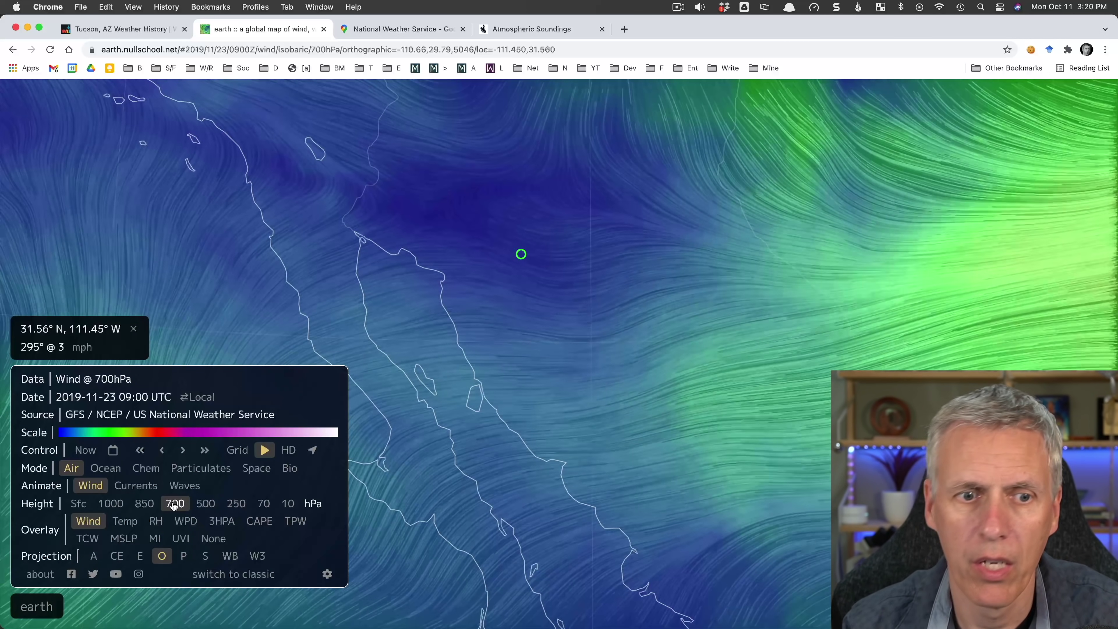
pyautogui.click(207, 504)
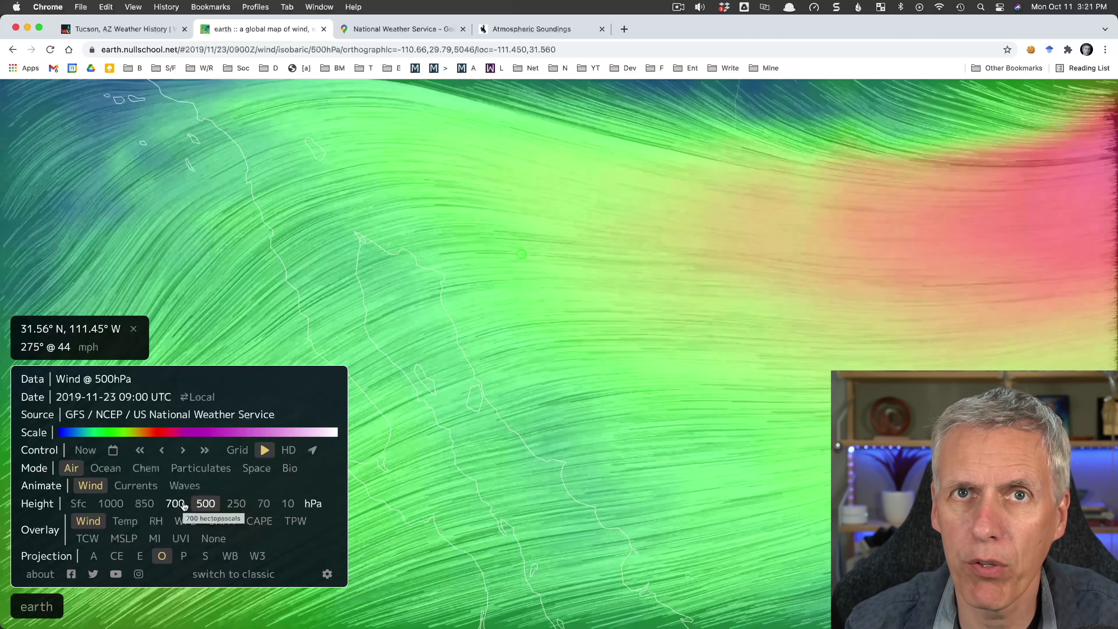
pyautogui.click(175, 503)
pyautogui.click(144, 504)
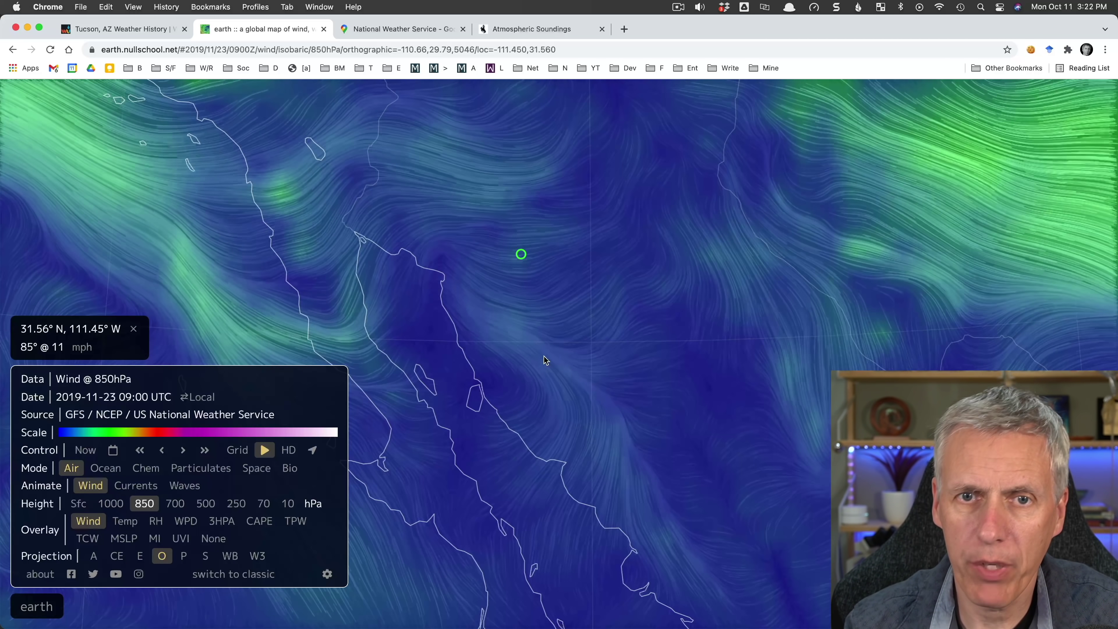
pyautogui.scroll(-5, 544, 356)
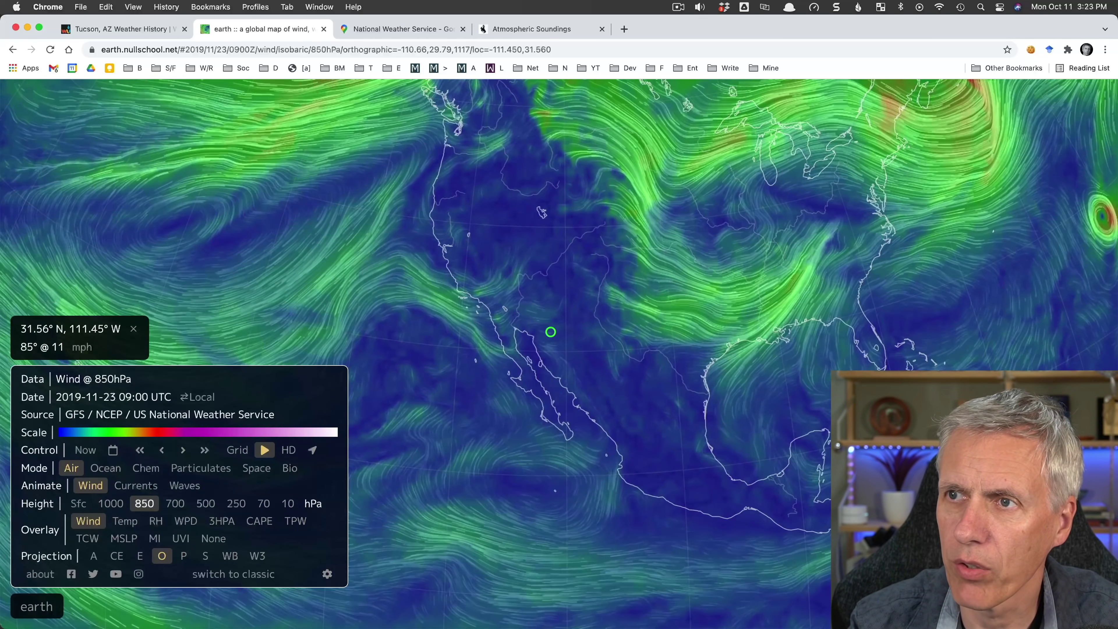
# - Switch to QuickTime Player and bring the weather balloon video window onto the main screen
pyautogui.press('super+Tab')
pyautogui.press('super+Tab')
pyautogui.press('super+Tab')
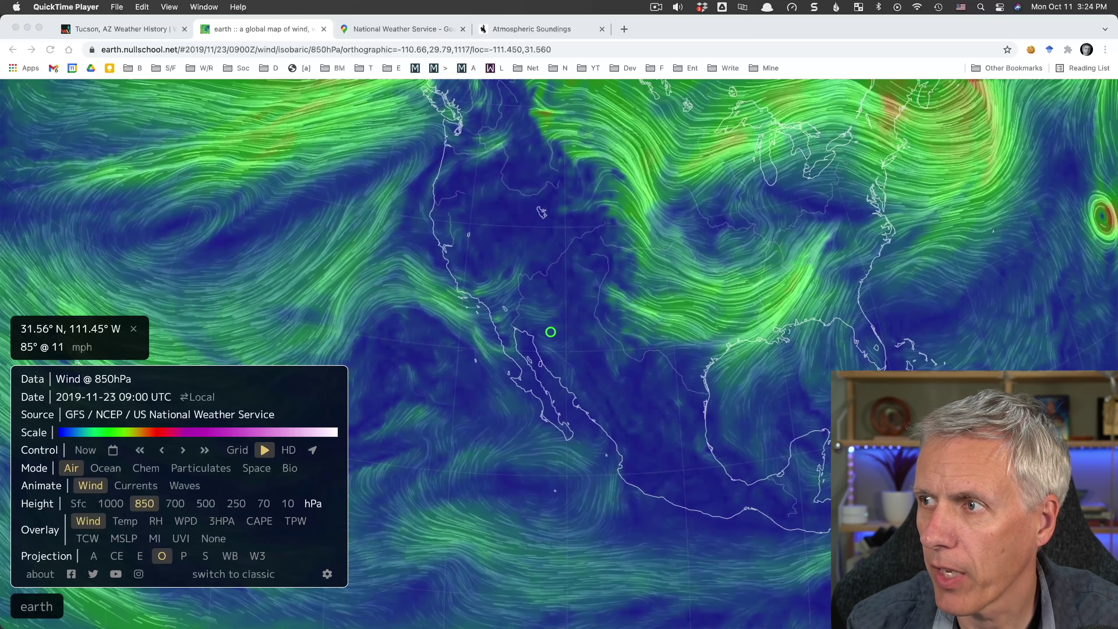
pyautogui.moveTo(1117, 131); pyautogui.dragTo(585, 2)
pyautogui.moveTo(461, 524); pyautogui.dragTo(515, 528)
pyautogui.moveTo(591, 504); pyautogui.dragTo(842, 545)
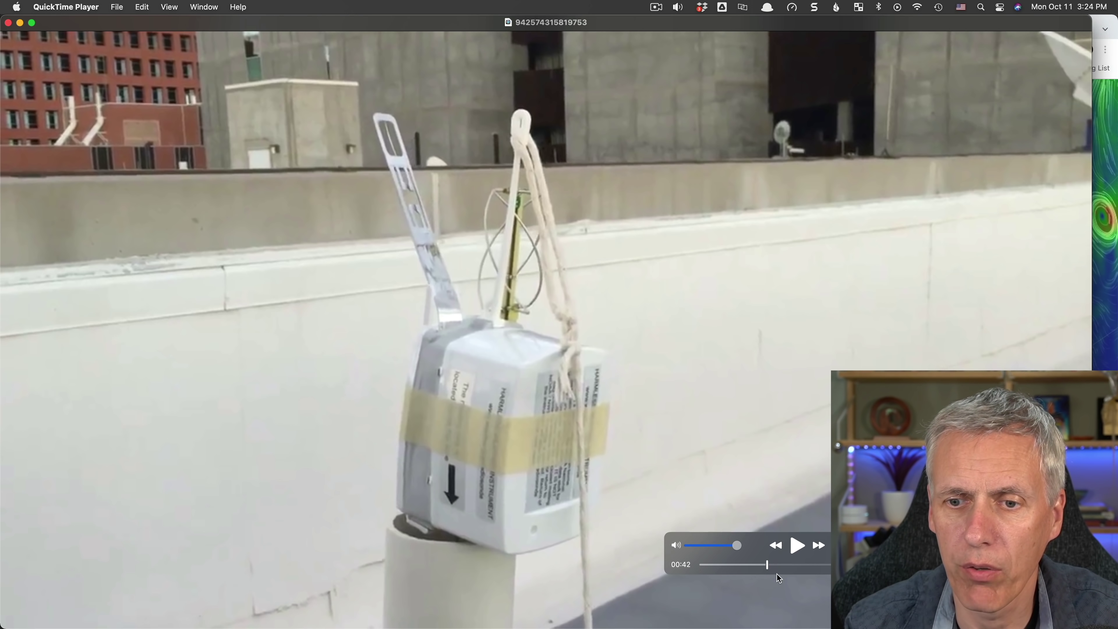
# - Review the balloon in flight and its release cover in the video, and close the video window
pyautogui.moveTo(772, 568); pyautogui.dragTo(836, 564)
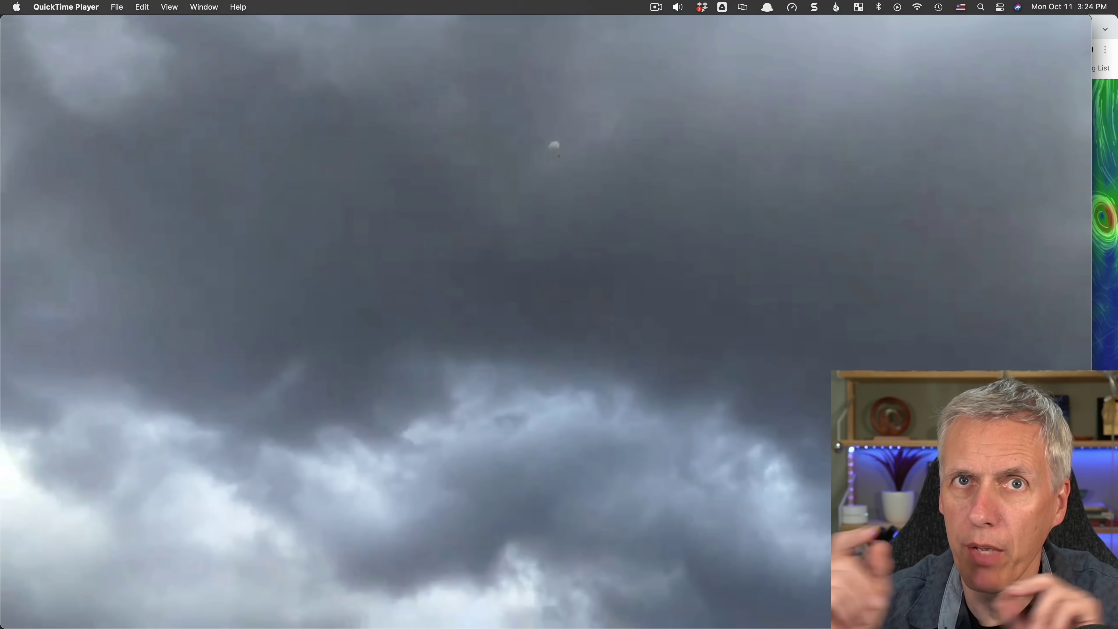
pyautogui.click(791, 550)
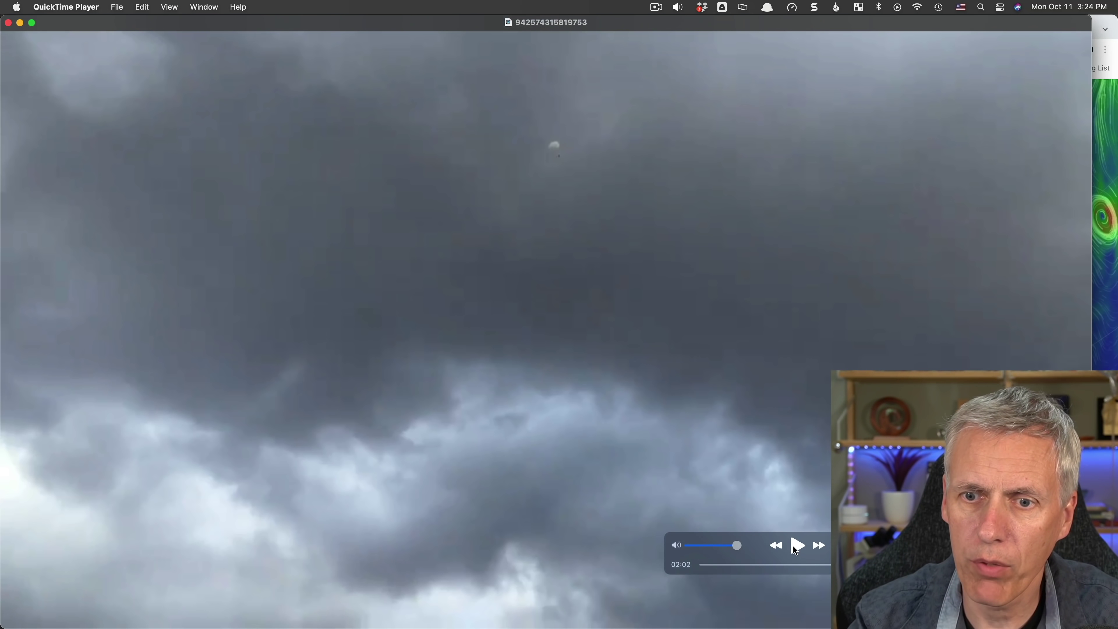
pyautogui.click(830, 565)
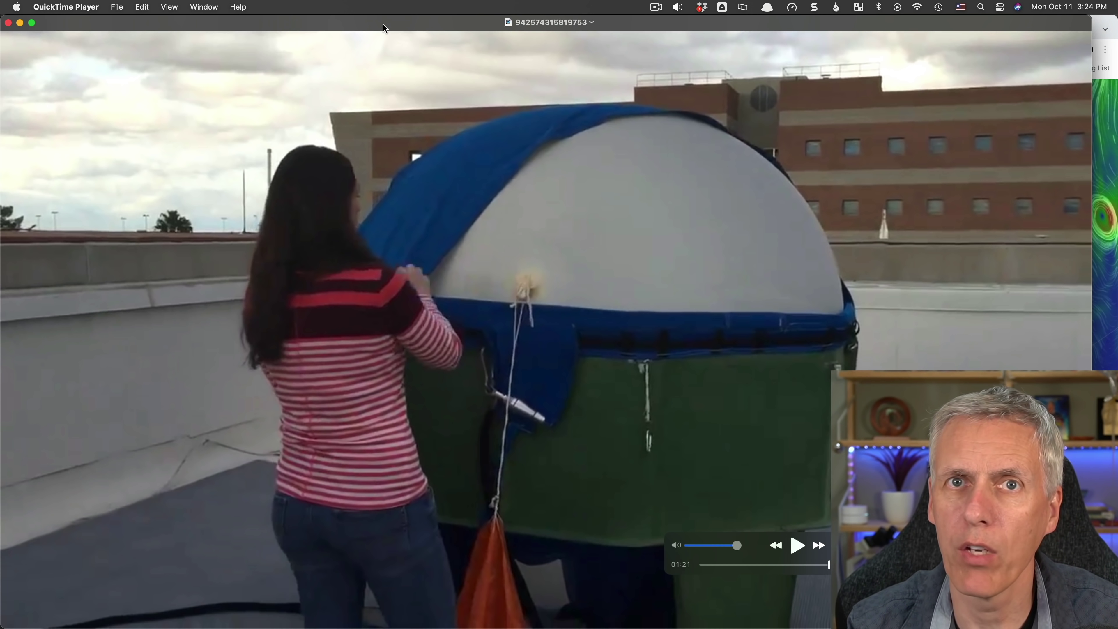
pyautogui.press('super+w')
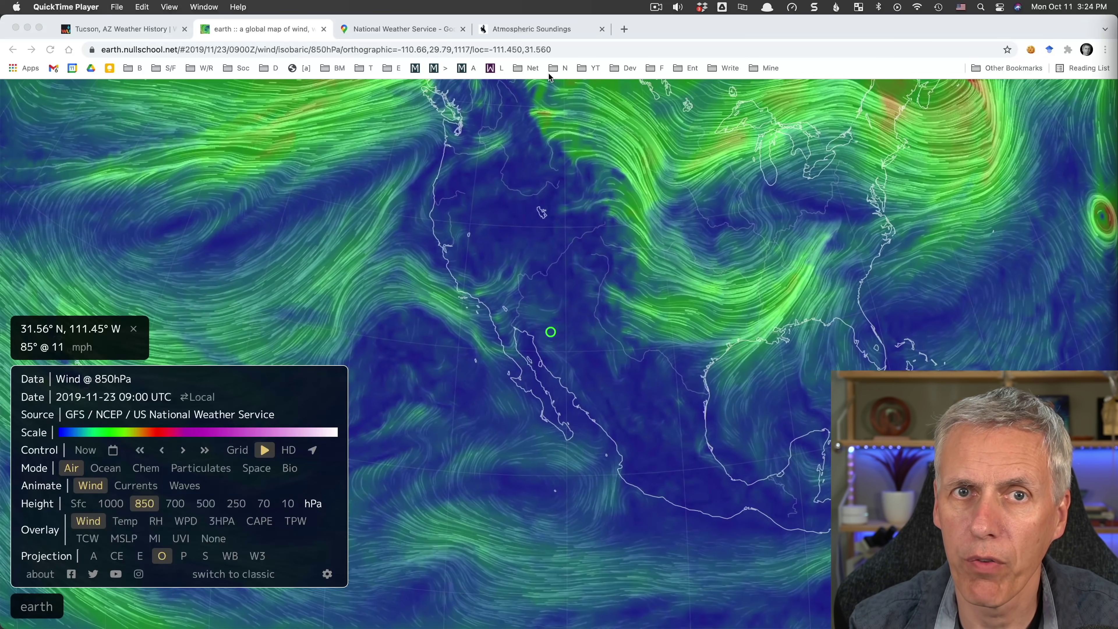
# - Examine the Atmospheric Soundings station map, and return to the wind map to view the marked location at 700 hPa
pyautogui.click(531, 29)
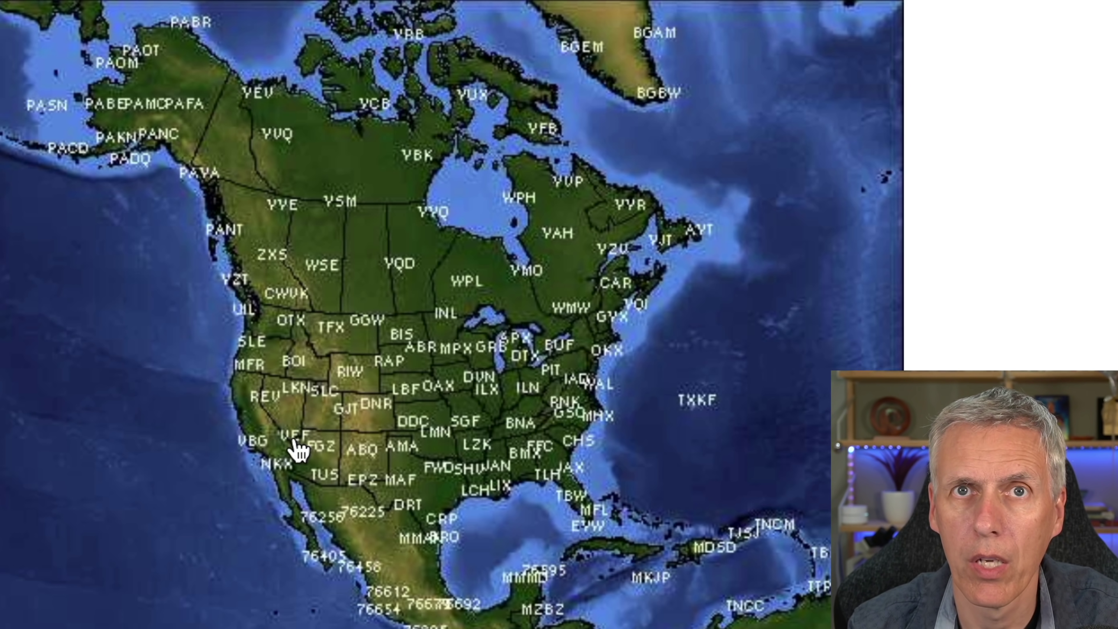
pyautogui.moveTo(298, 449)
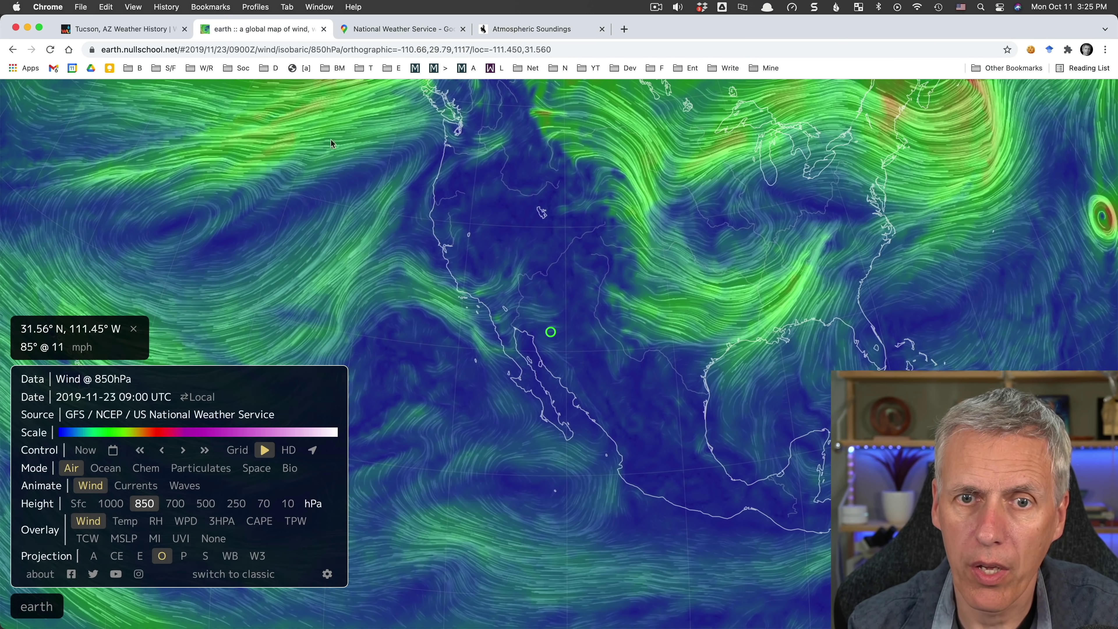
pyautogui.scroll(5, 557, 315)
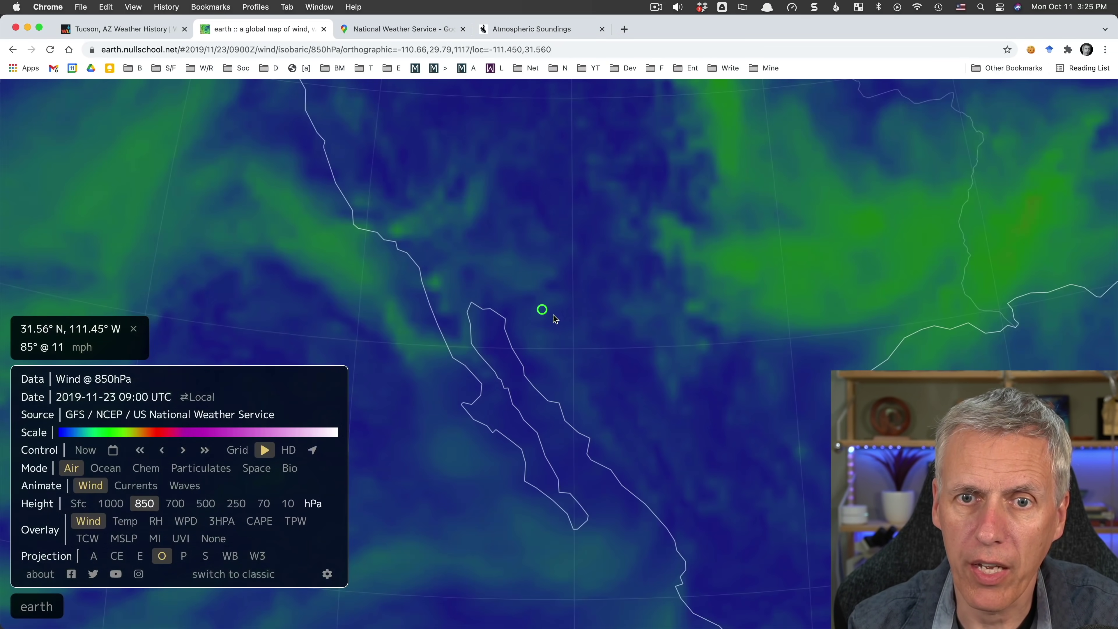
pyautogui.click(175, 504)
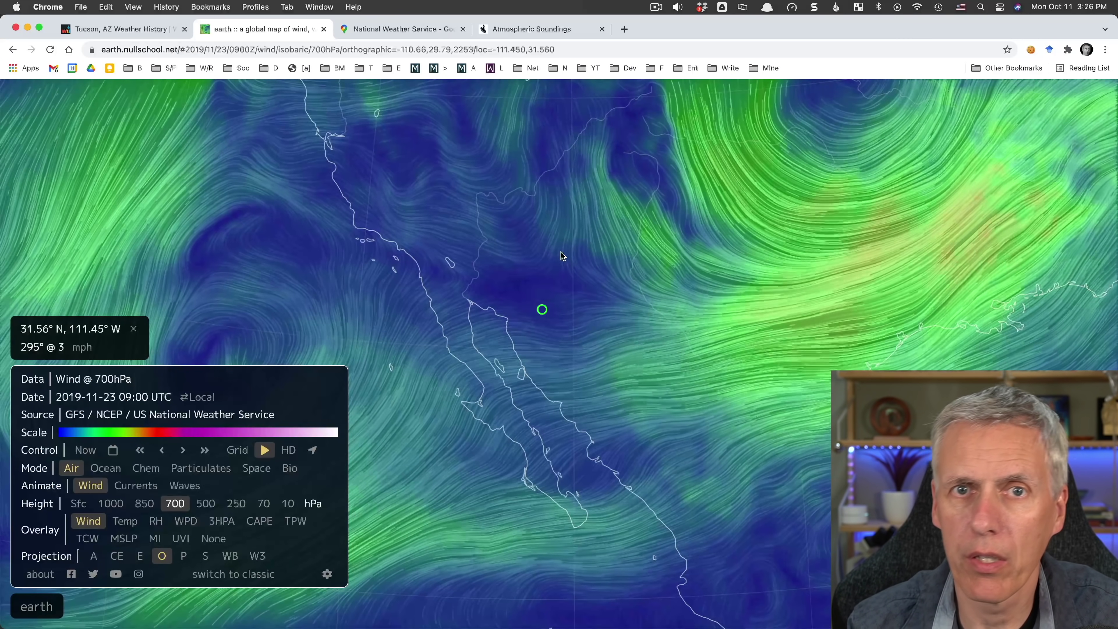
# - Request the Tucson (TUS) sounding for 12Z on 23 November 2019 and read the wind in its 850 and 700 hPa rows
pyautogui.click(518, 32)
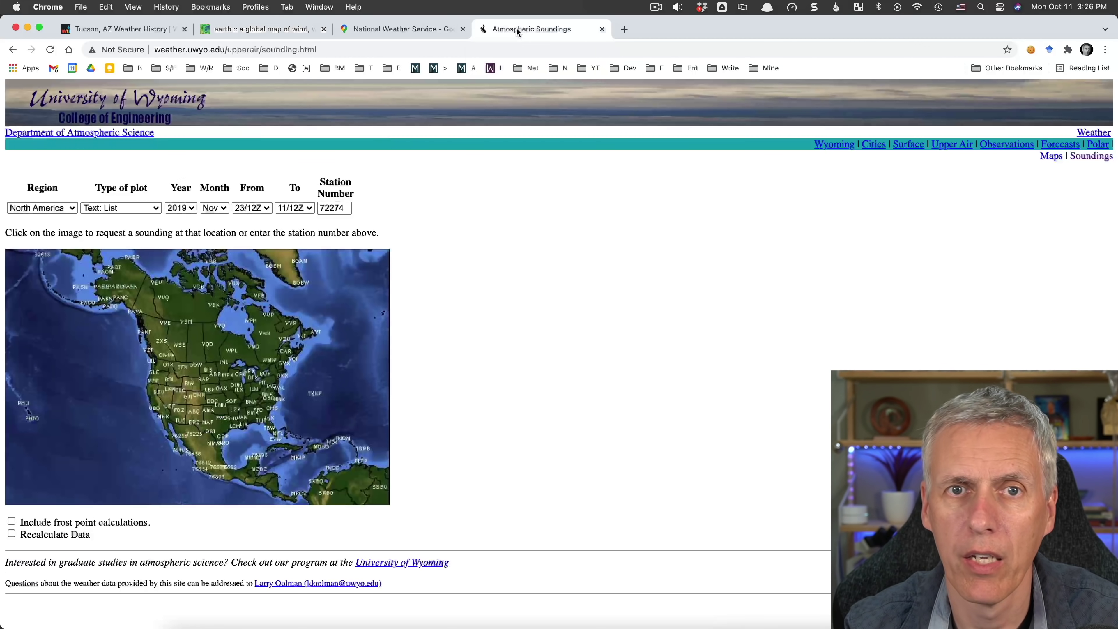
pyautogui.click(184, 424)
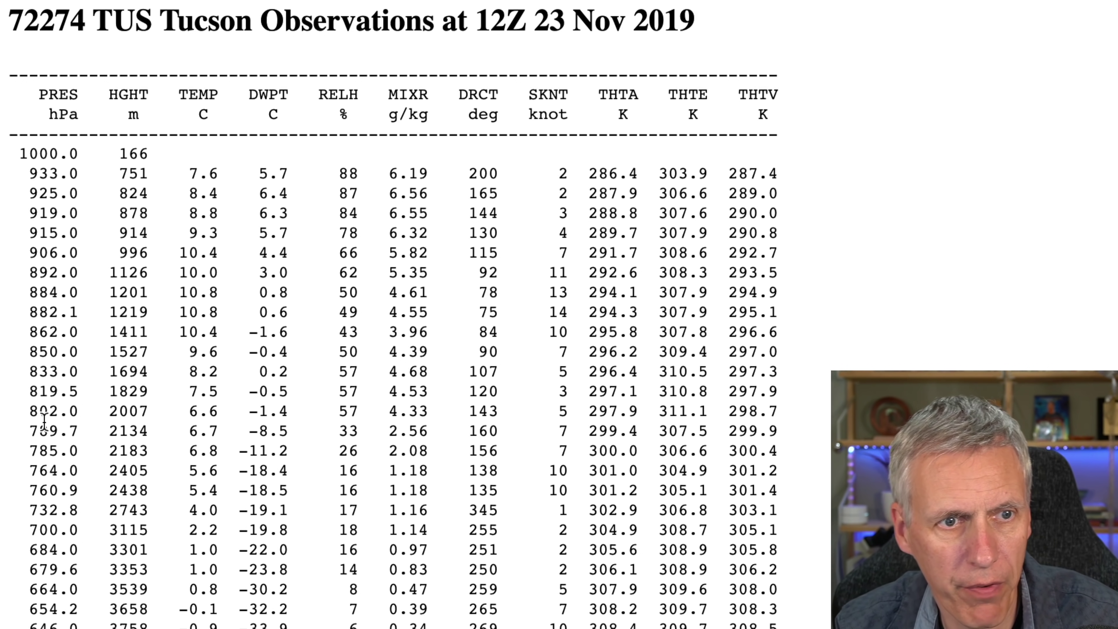
pyautogui.moveTo(27, 348); pyautogui.dragTo(72, 353)
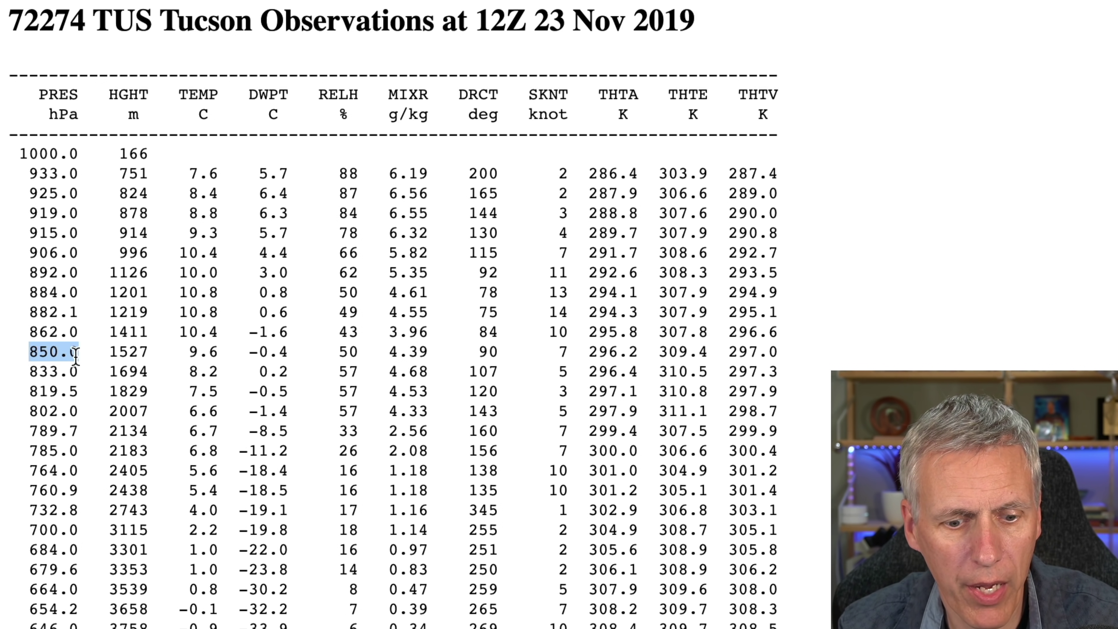
pyautogui.moveTo(19, 529); pyautogui.dragTo(76, 526)
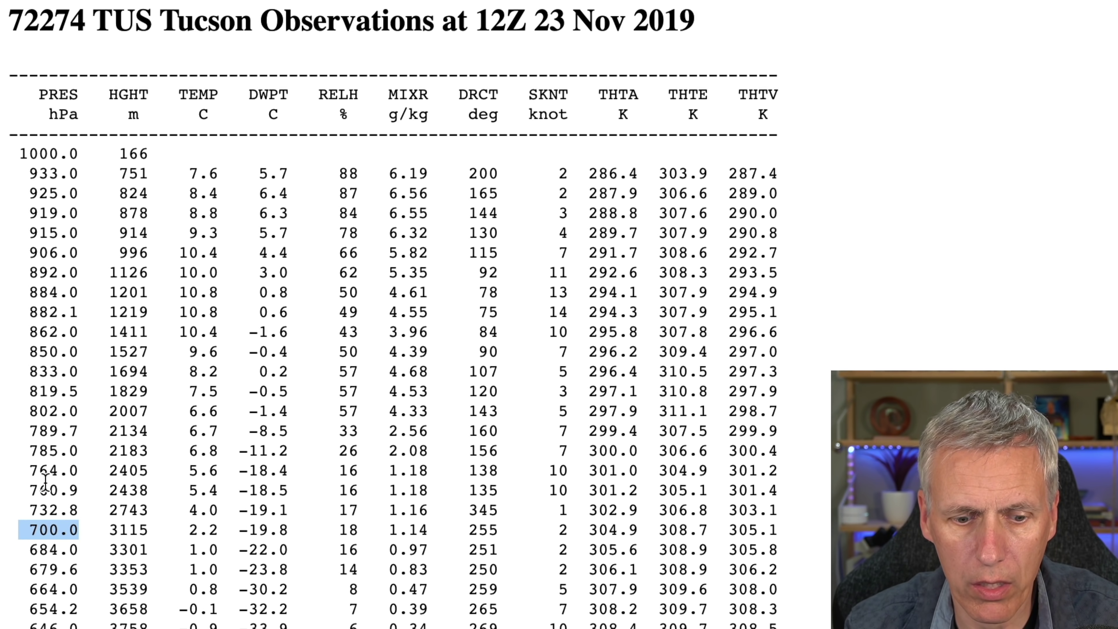
pyautogui.moveTo(27, 526); pyautogui.dragTo(80, 527)
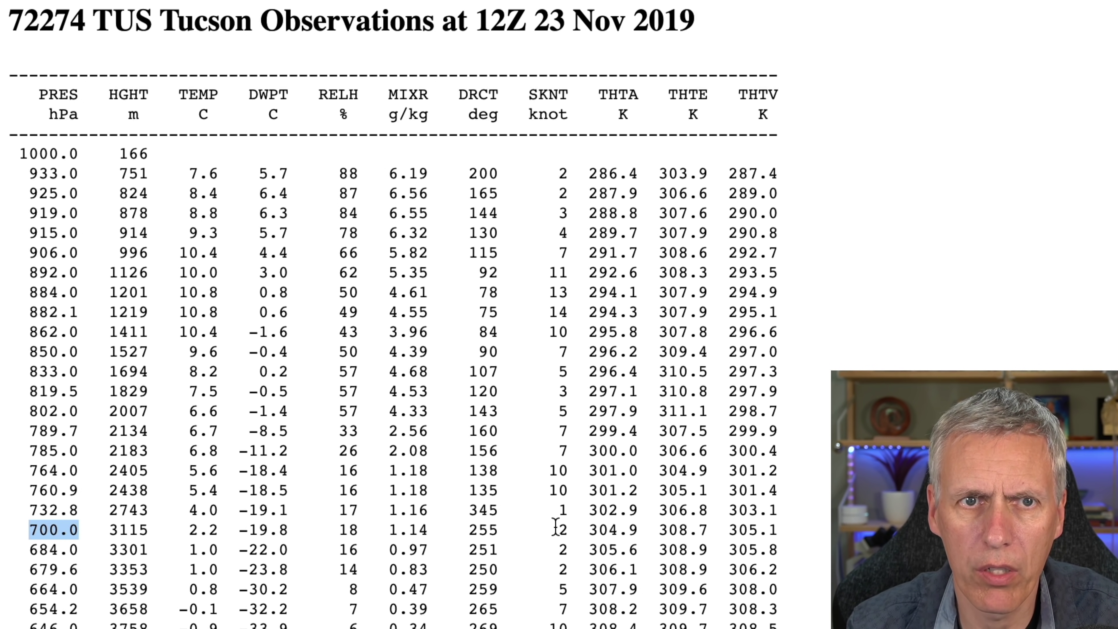
pyautogui.moveTo(549, 528); pyautogui.dragTo(646, 530)
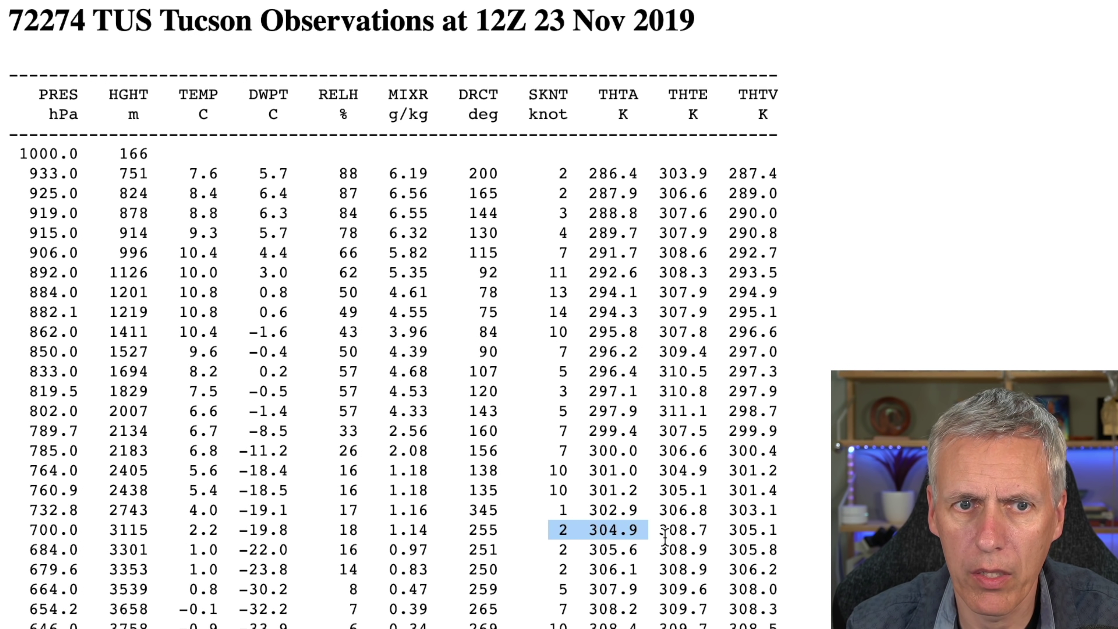
pyautogui.moveTo(470, 530); pyautogui.dragTo(505, 530)
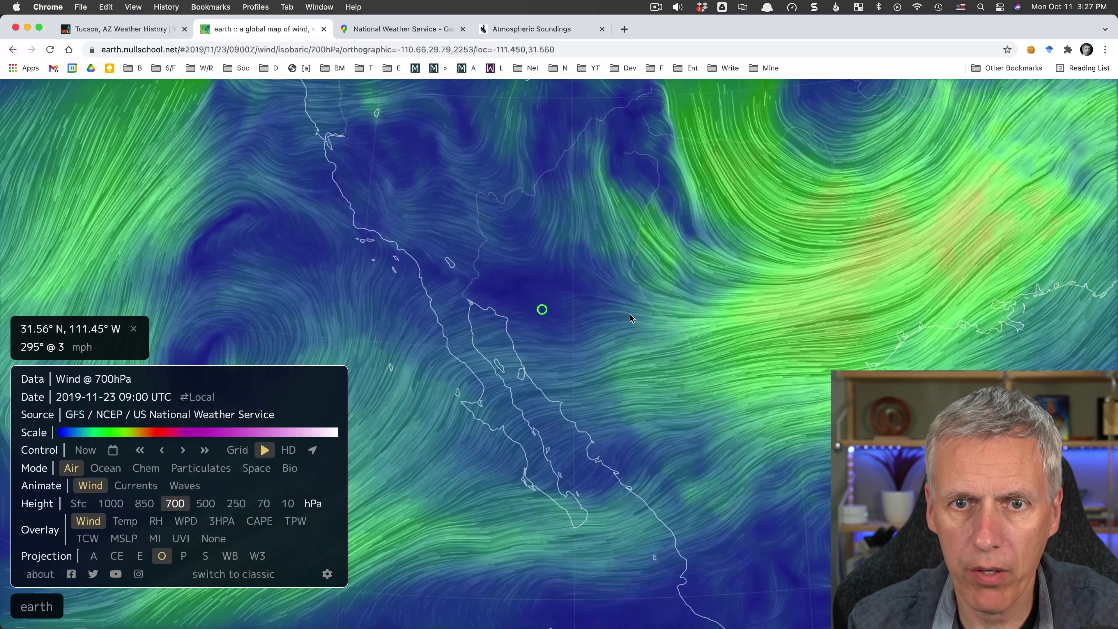
# - Compare the wind map with the Tucson sounding, checking the wind directions in its 850, 802 and 764 hPa rows
pyautogui.scroll(5, 542, 310)
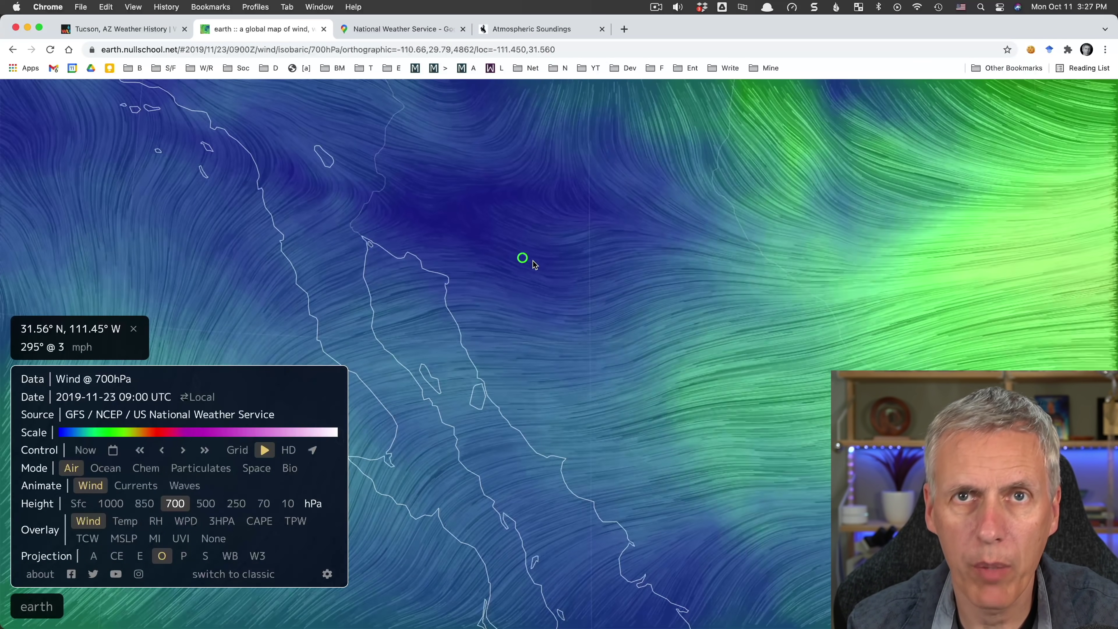
pyautogui.moveTo(0, 102); pyautogui.dragTo(709, 19)
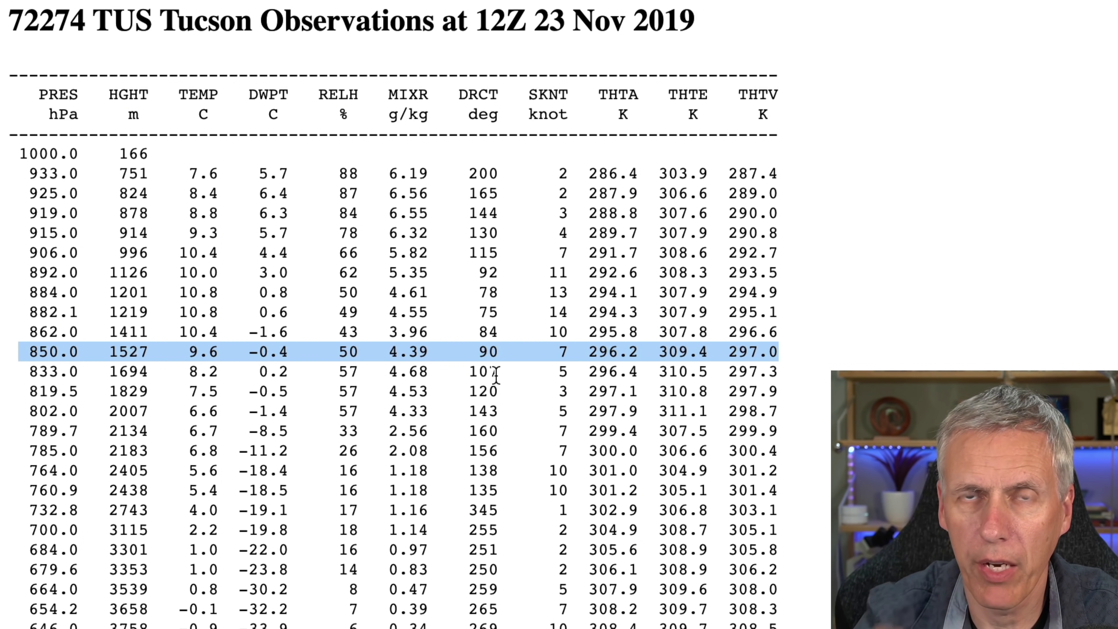
pyautogui.moveTo(469, 407); pyautogui.dragTo(529, 412)
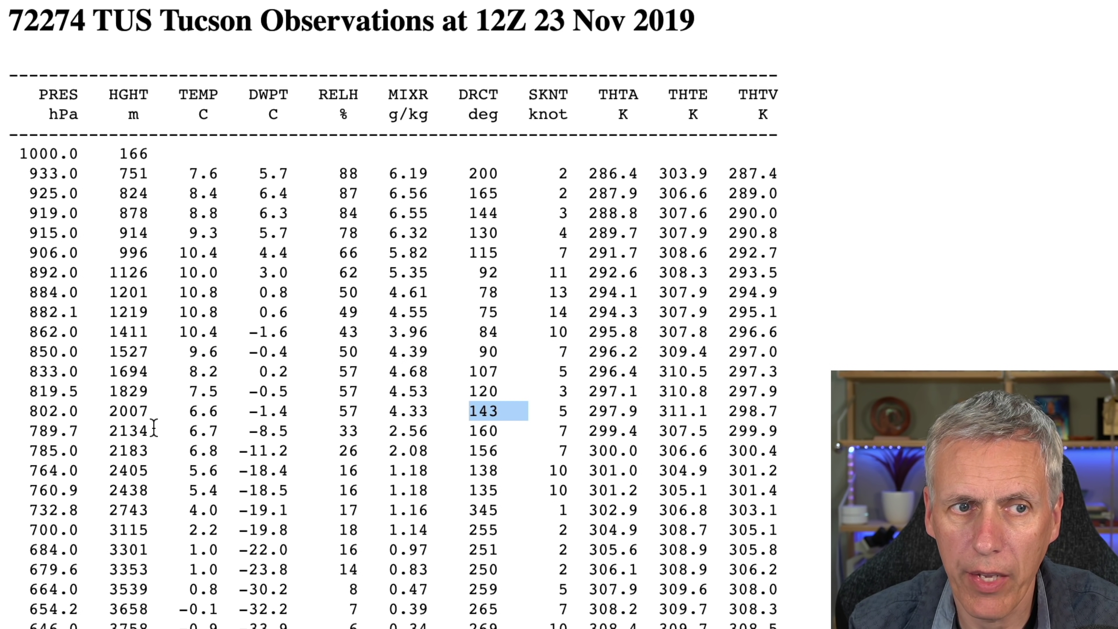
pyautogui.click(103, 472)
pyautogui.moveTo(469, 473); pyautogui.dragTo(510, 473)
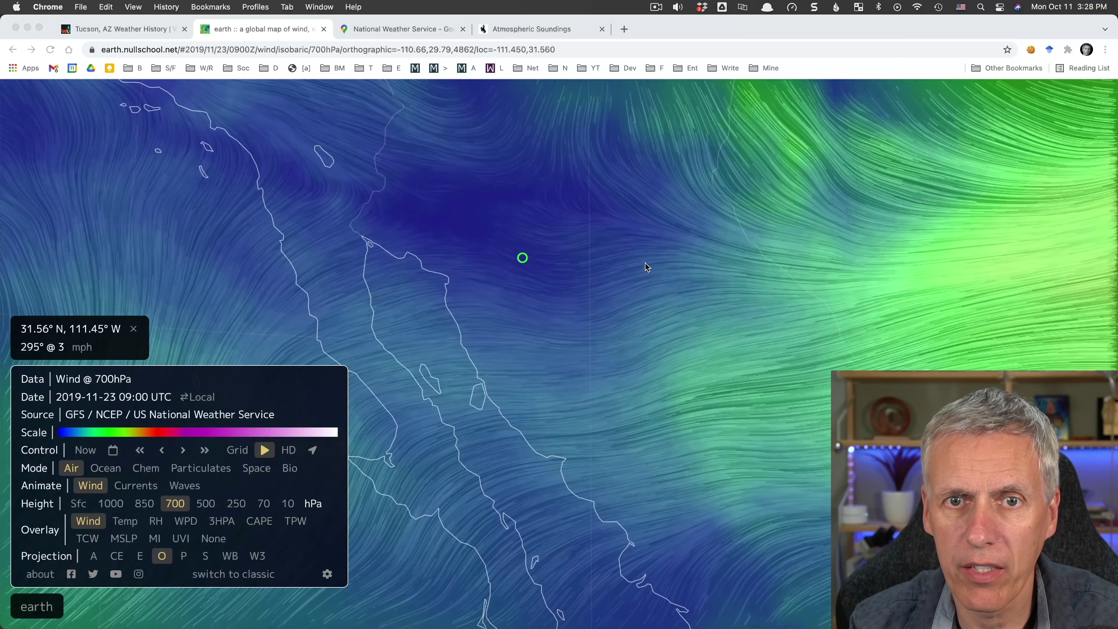
# - Set the wind map's height to 850 hPa and review the enlarged Tucson sounding window before moving it off the map
pyautogui.click(144, 503)
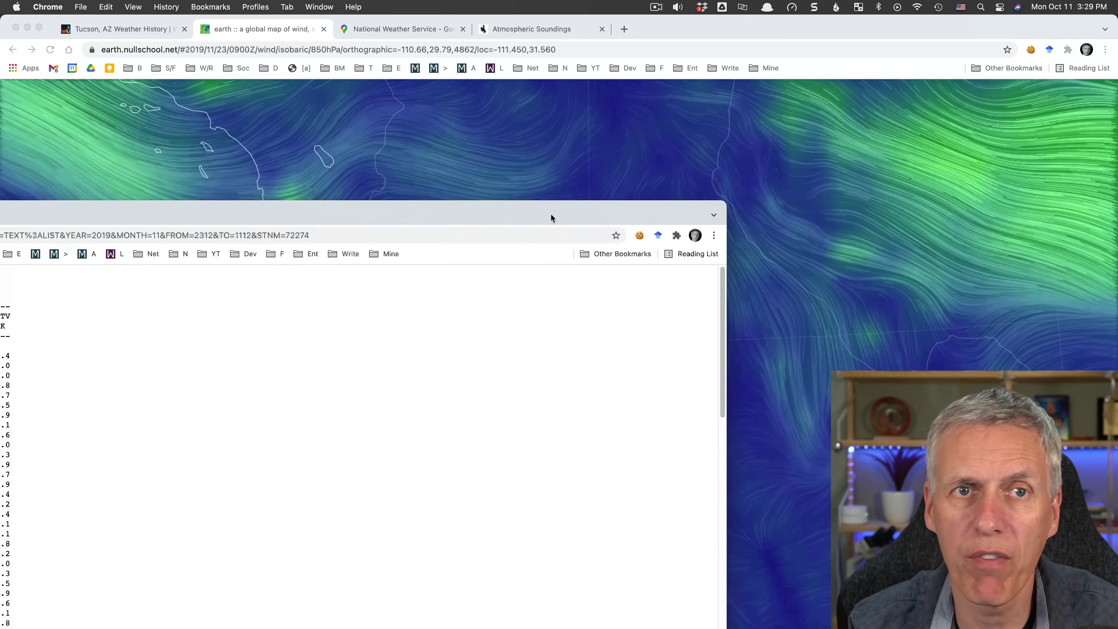
pyautogui.doubleClick(551, 213)
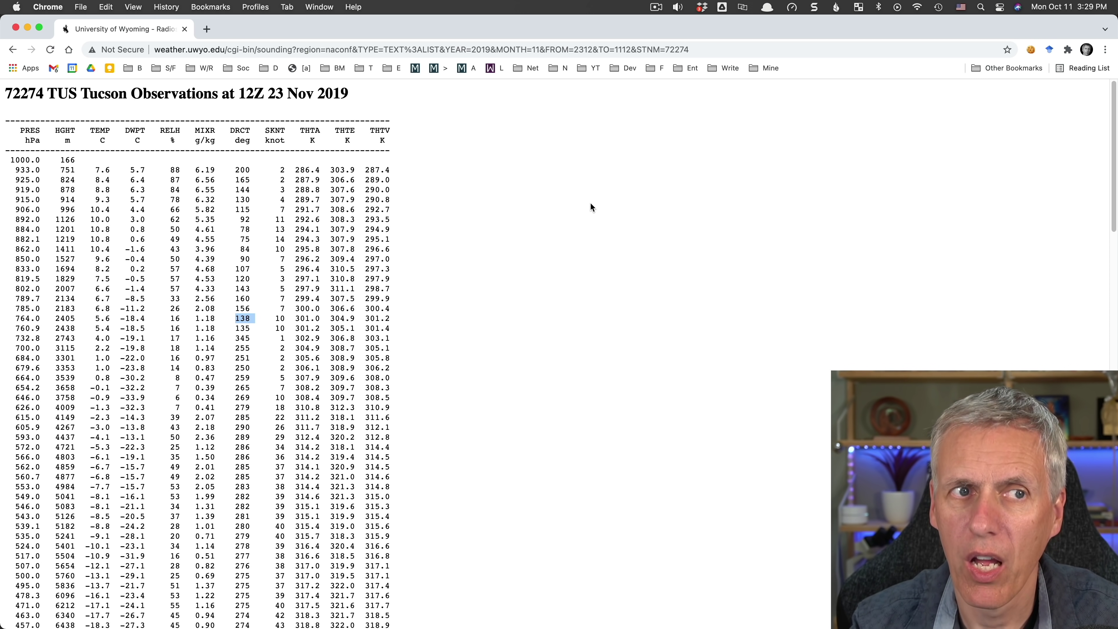
pyautogui.moveTo(879, 19); pyautogui.dragTo(52, 216)
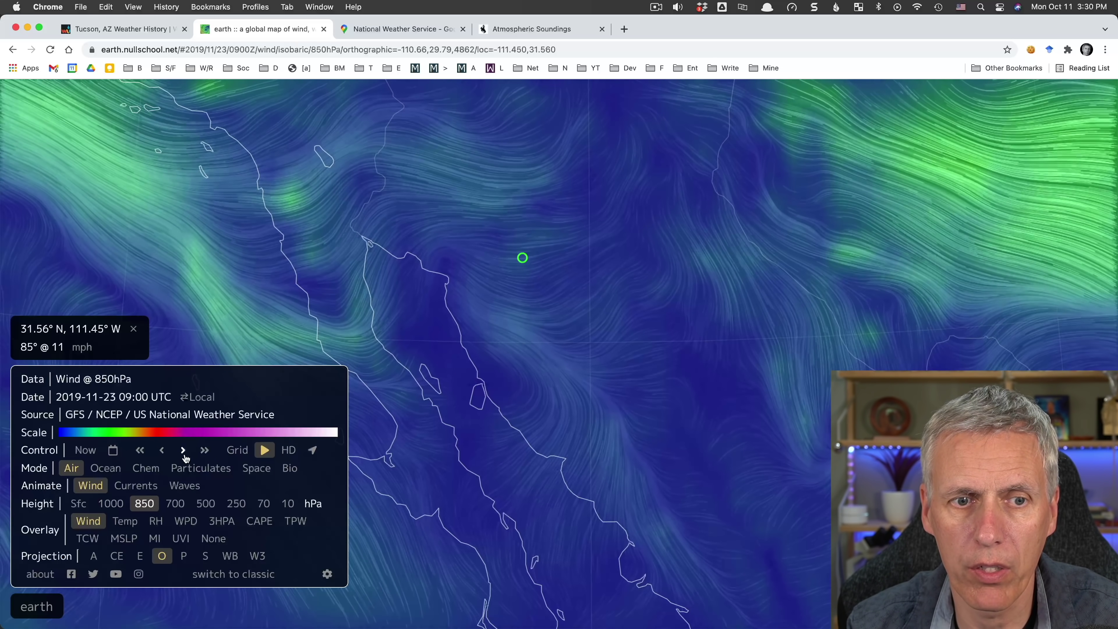
# - Advance the wind map's time to 12:00 UTC and bring the Tucson sounding window over it for comparison
pyautogui.click(183, 450)
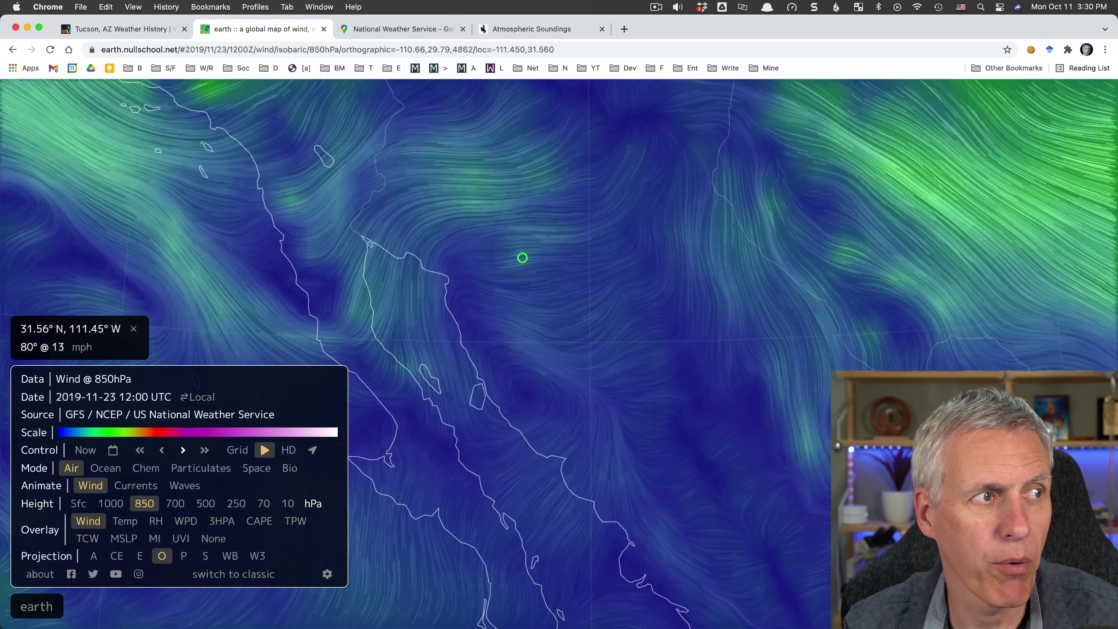
pyautogui.moveTo(1, 246); pyautogui.dragTo(563, 77)
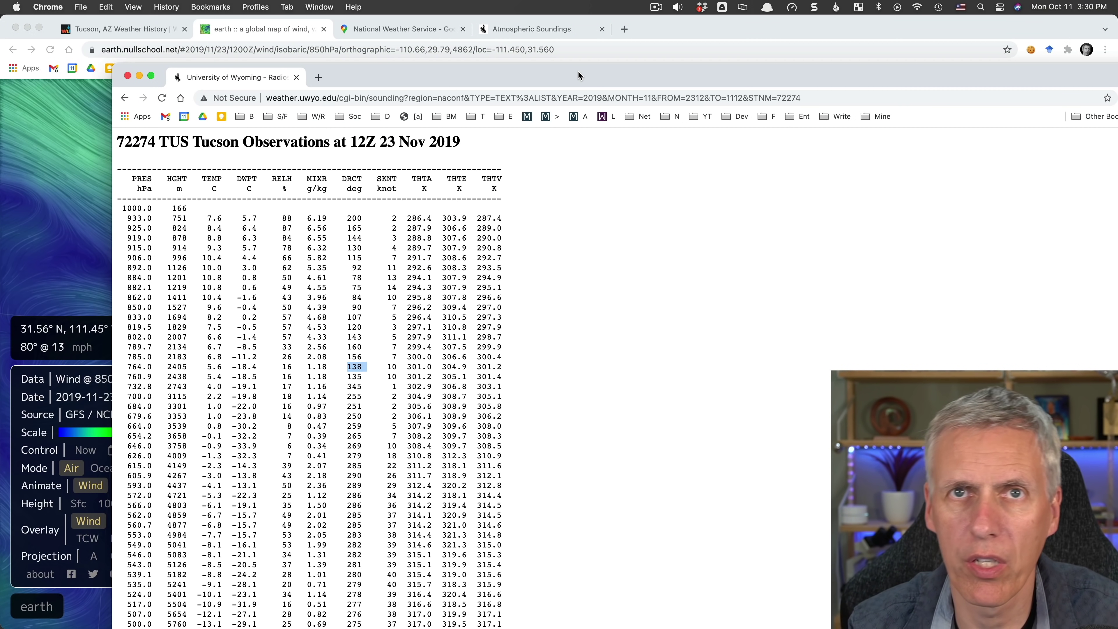